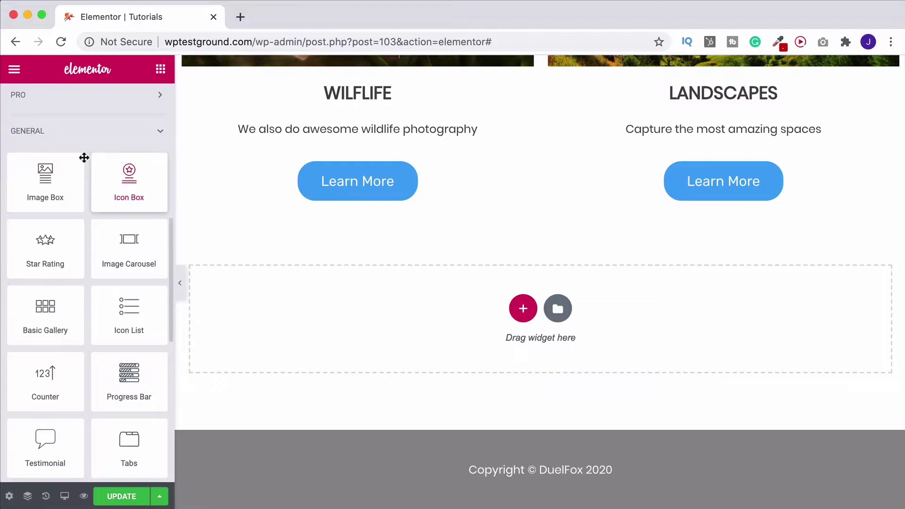
Add an Icon List widget to the page beneath the Learn More button of the wildlife section.
scroll(75, 147, up, 5)
scroll(53, 297, down, 6)
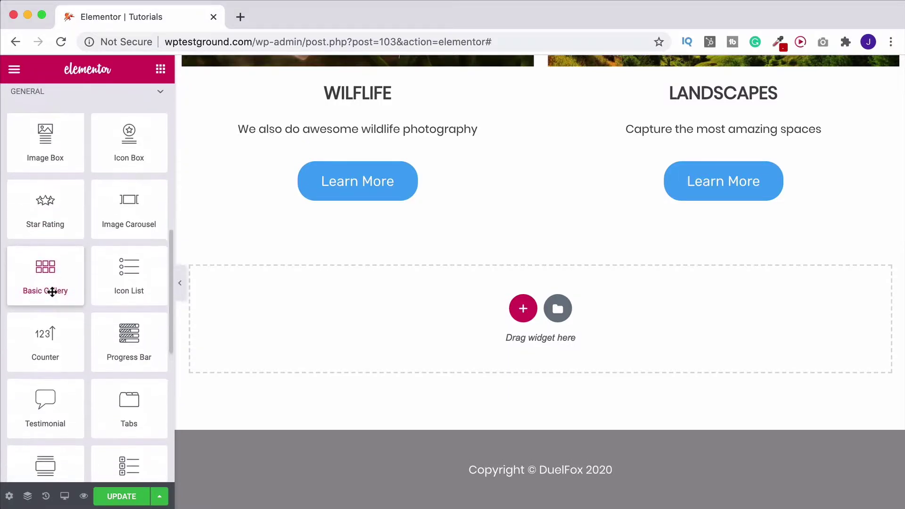
drag(127, 260, 460, 308)
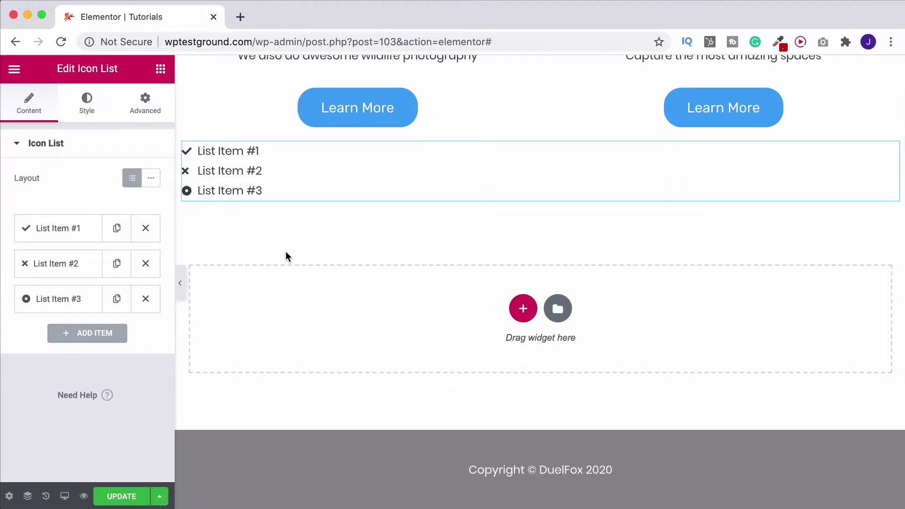
Try adding a new list item and duplicating List Item #3, deleting each extra item again.
click(89, 333)
scroll(85, 357, down, 2)
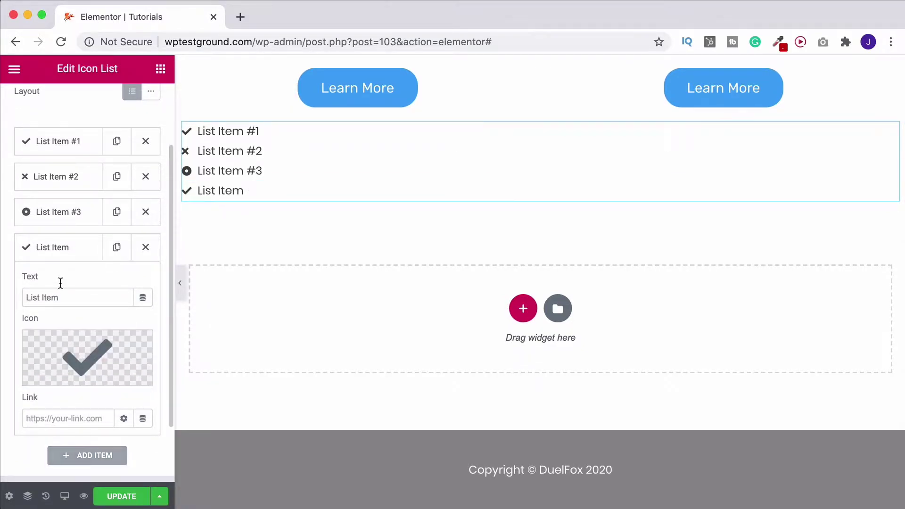
mouse_move(52, 387)
click(60, 249)
scroll(78, 259, up, 2)
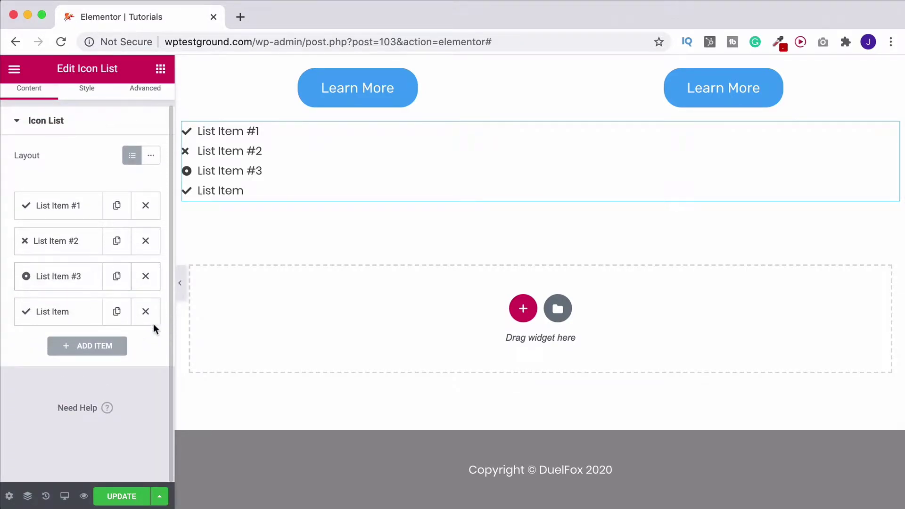
click(146, 311)
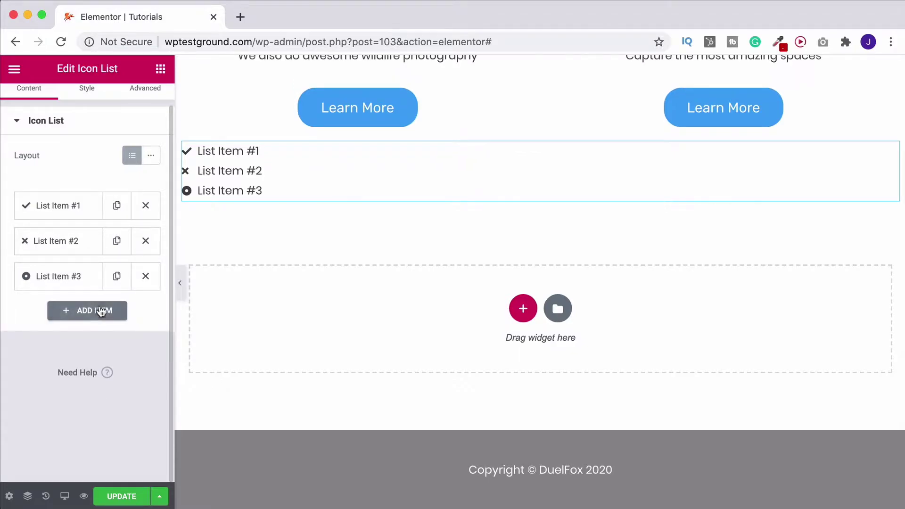
click(117, 278)
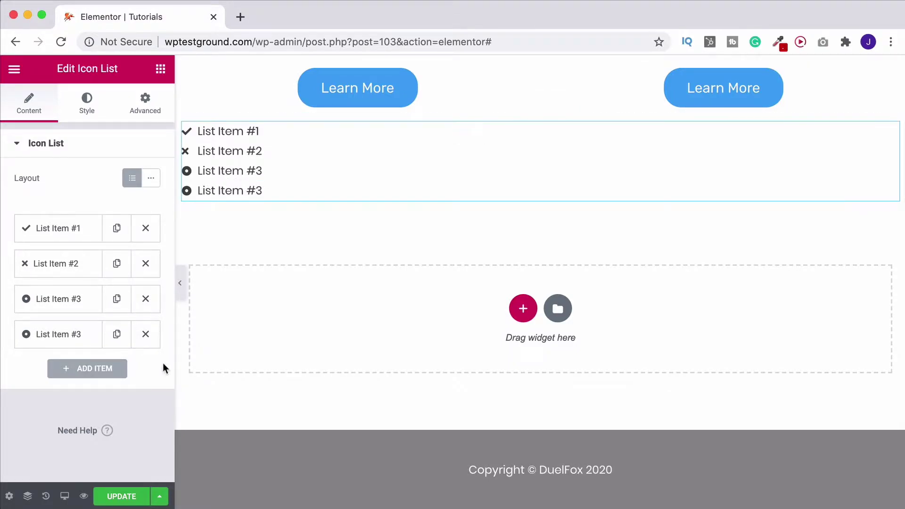
click(146, 335)
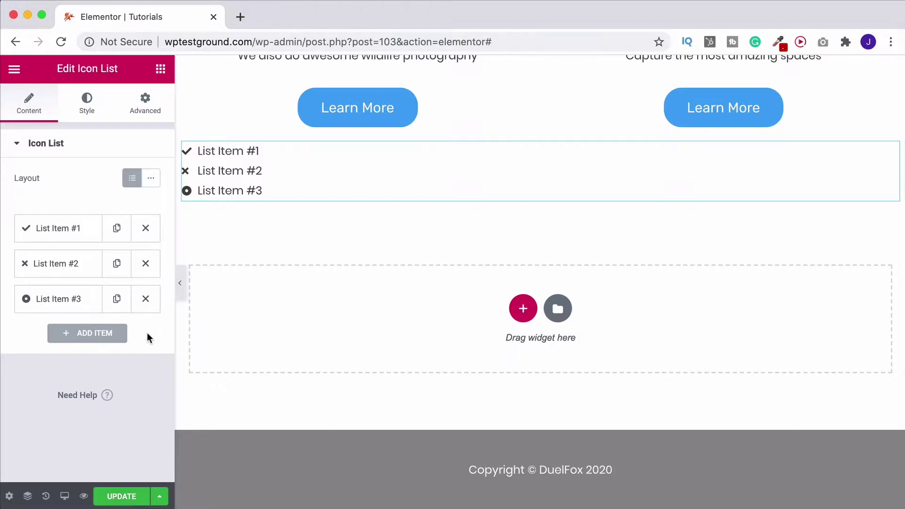
Change the first list item's text to "Enjoy making WordPress websites".
click(55, 228)
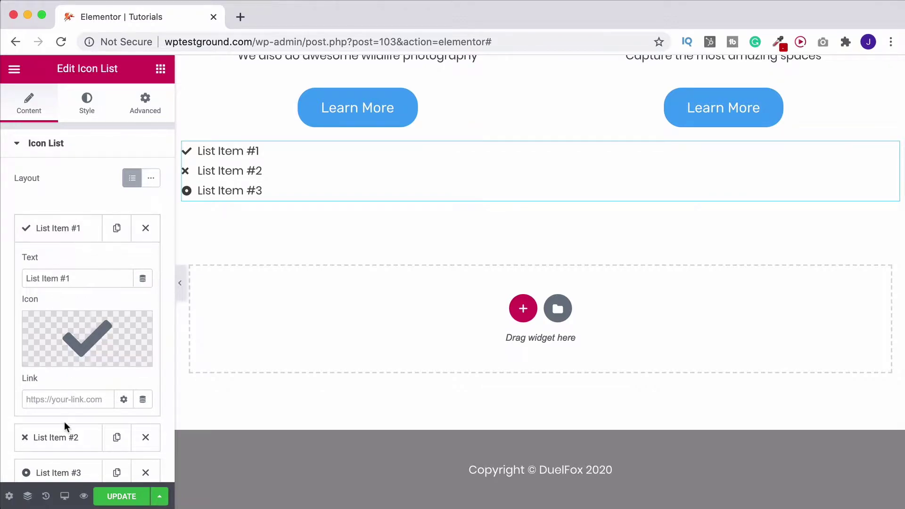
scroll(80, 355, down, 2)
drag(87, 234, 1, 227)
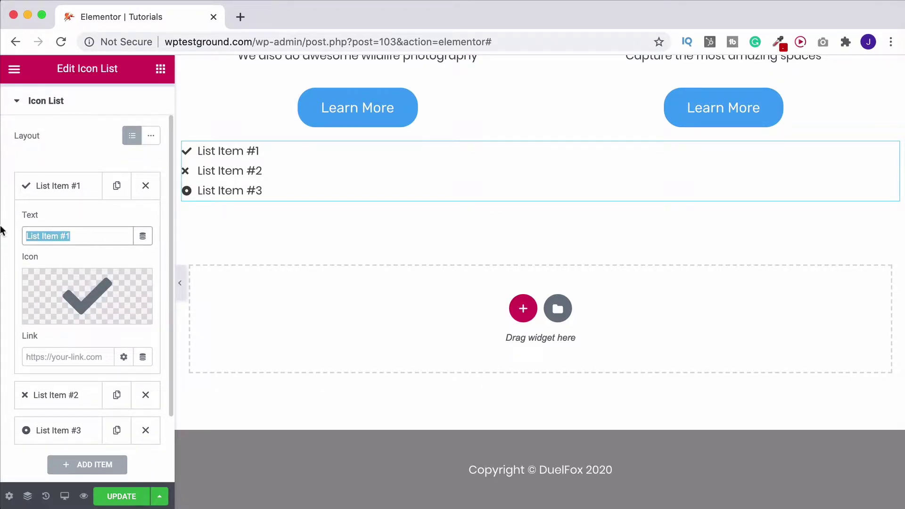
text(En)
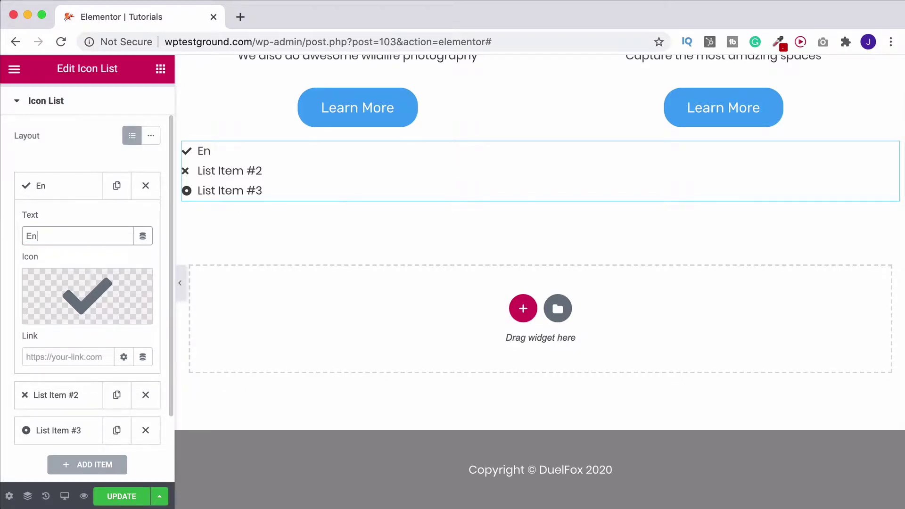
text(joy making WordPress websites)
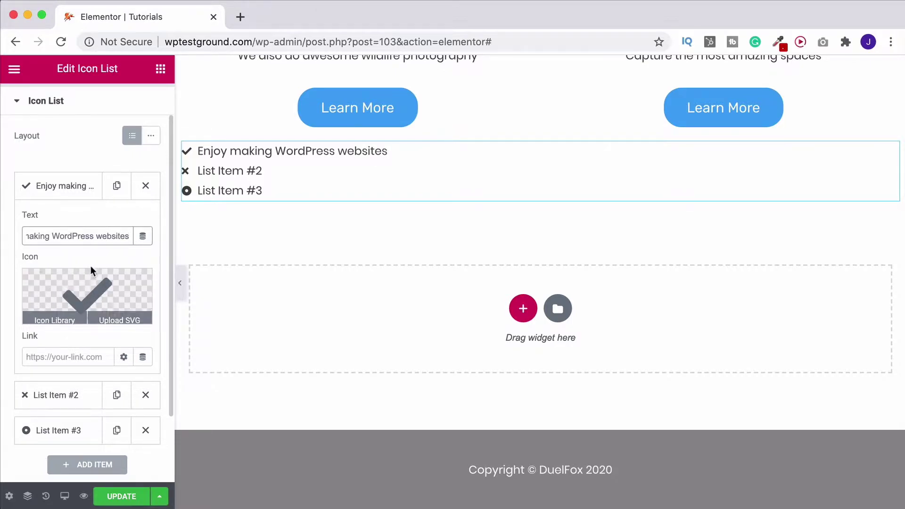
mouse_move(84, 288)
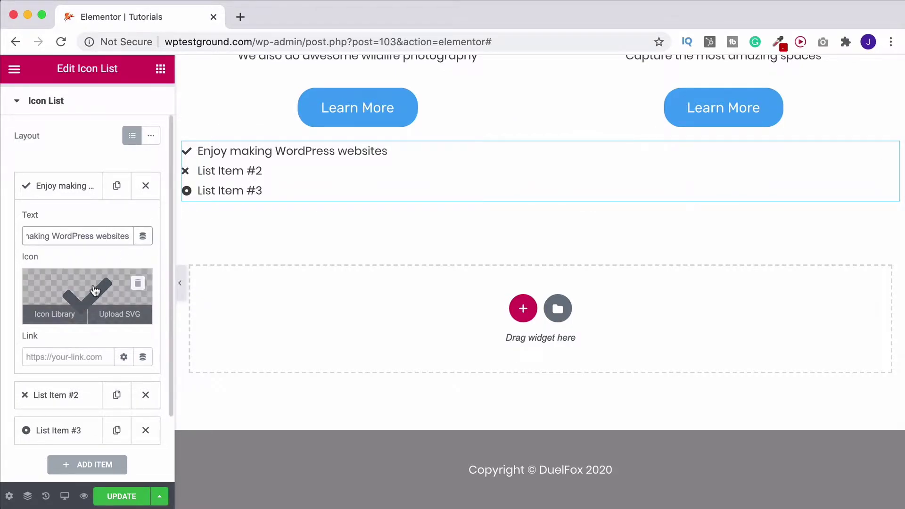
click(84, 289)
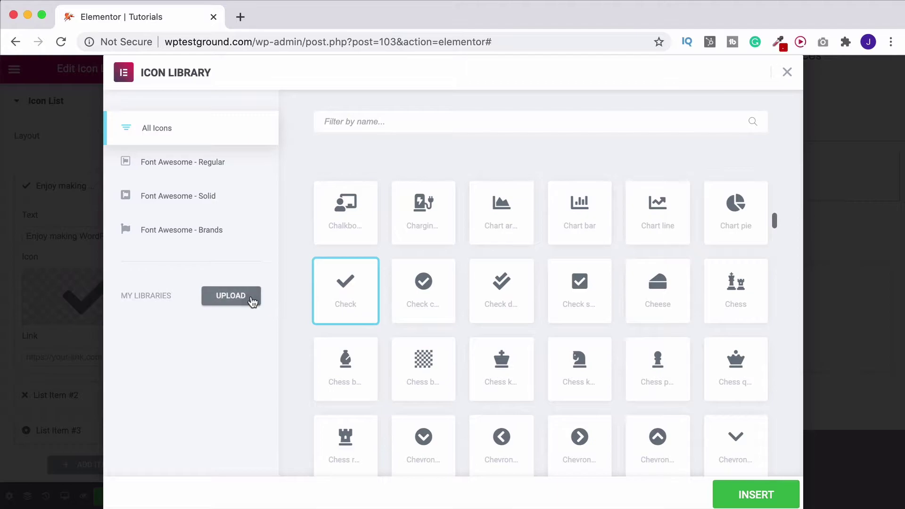
click(786, 72)
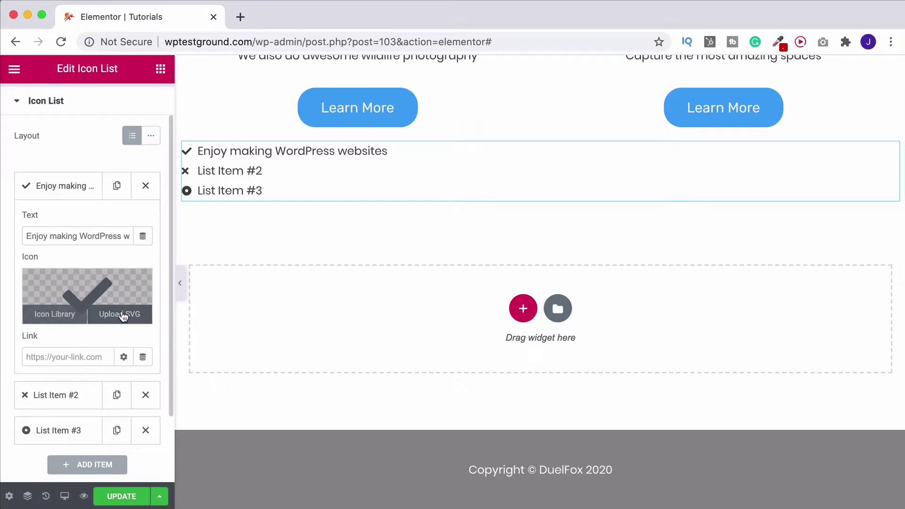
scroll(104, 306, up, 1)
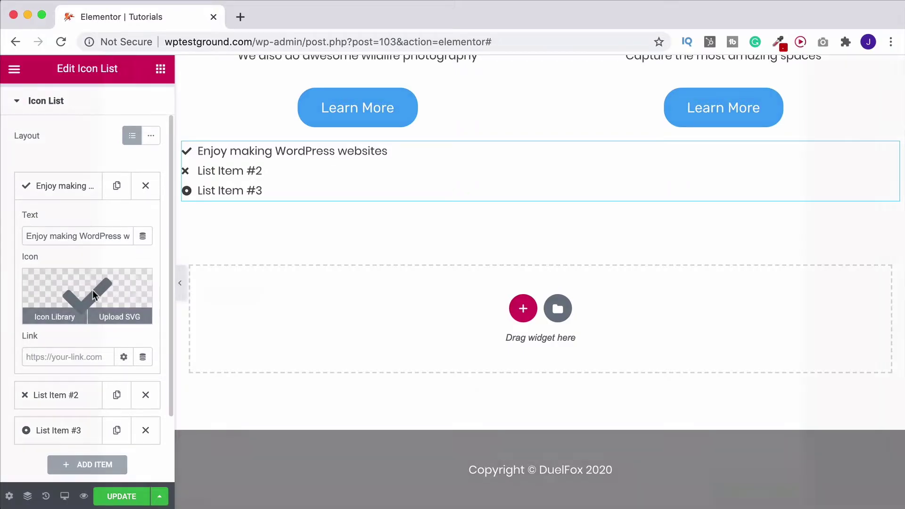
Search the icon library for "laptop" and insert the Laptop icon for the first list item.
click(92, 290)
scroll(507, 326, down, 10)
scroll(507, 326, up, 15)
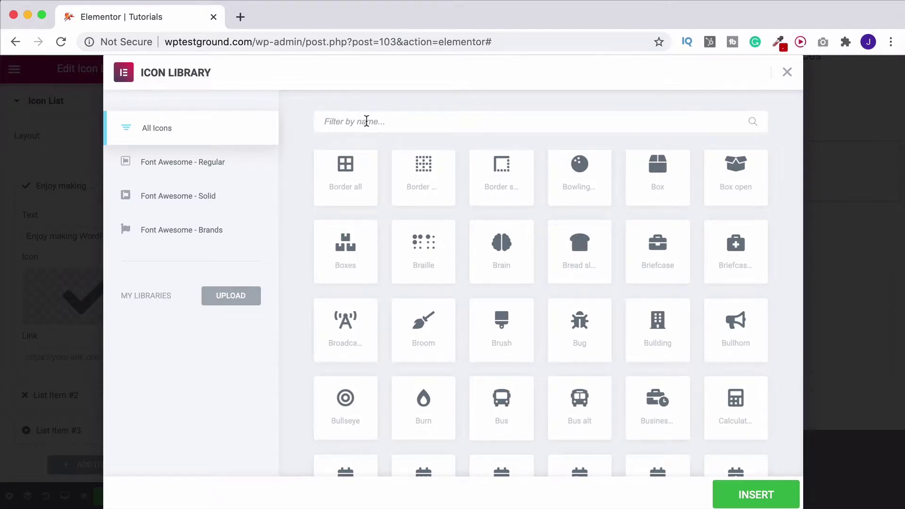
click(367, 122)
text(laptop)
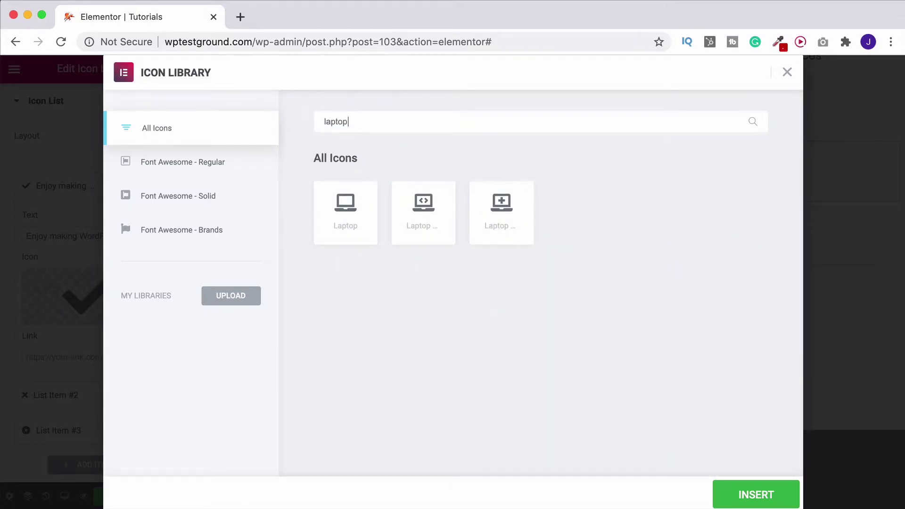
click(338, 197)
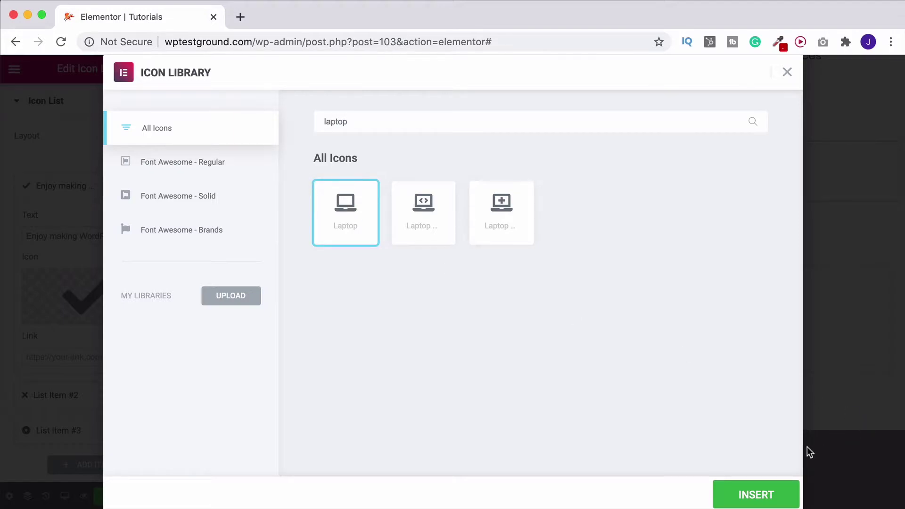
click(765, 493)
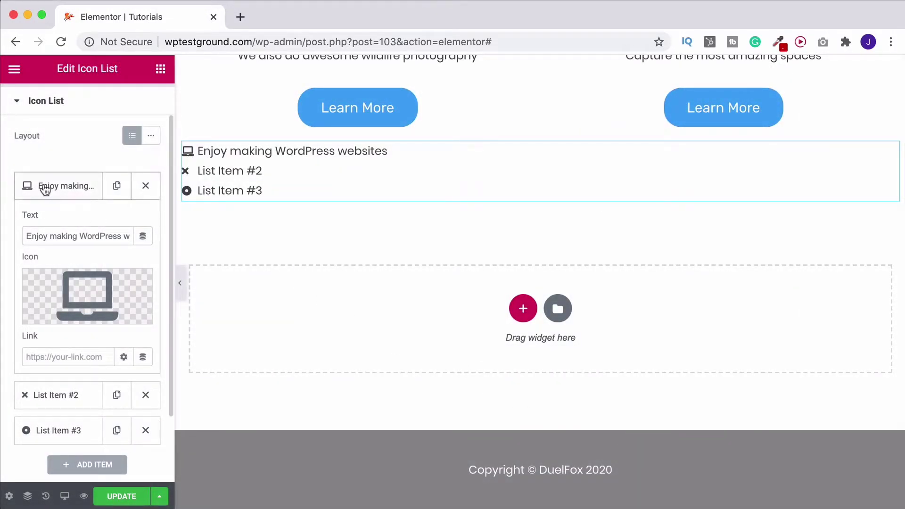
click(60, 186)
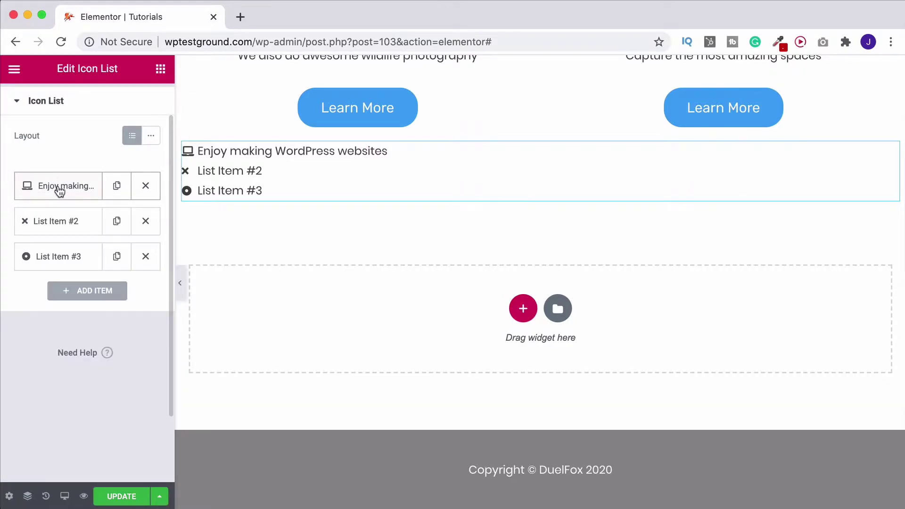
Change the second list item's text to "Studied Sales & Marketing".
click(61, 226)
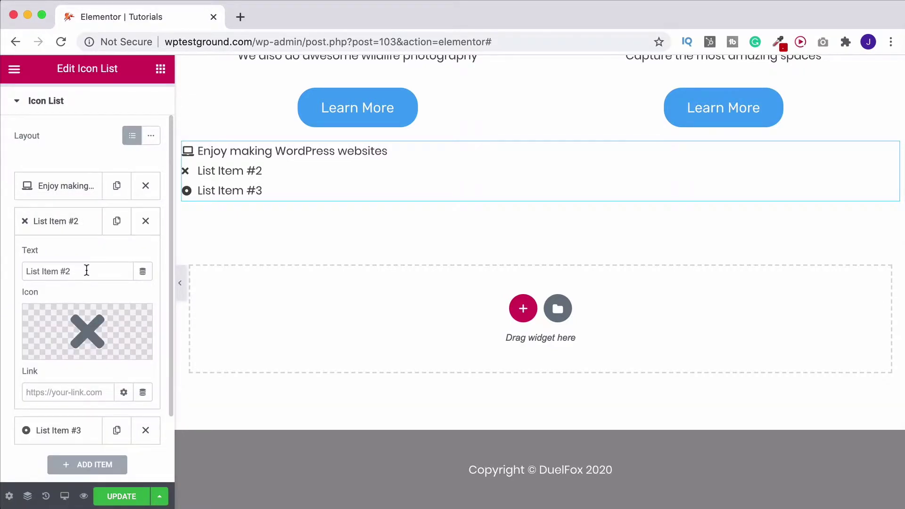
drag(87, 271, 1, 270)
text(Stu)
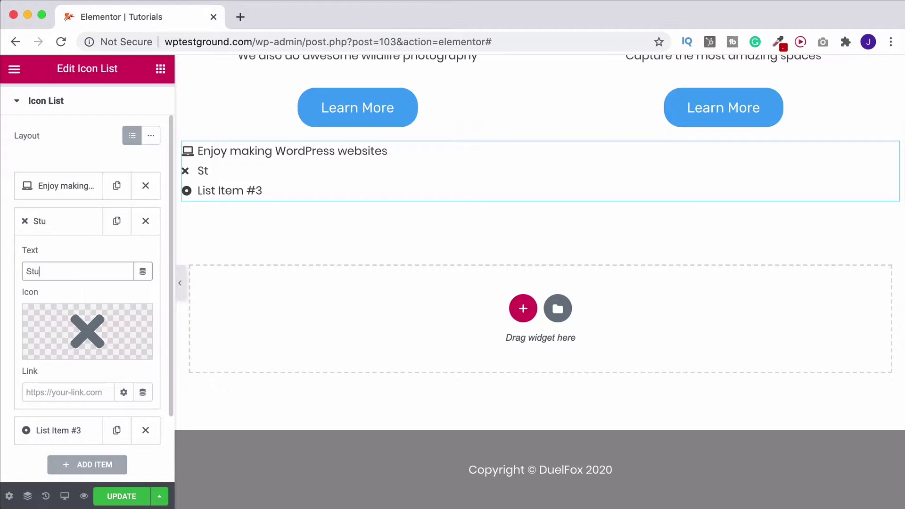
text(died Sales & Marketing)
Search the icon library for "univ" and insert the University icon for the second list item.
click(52, 349)
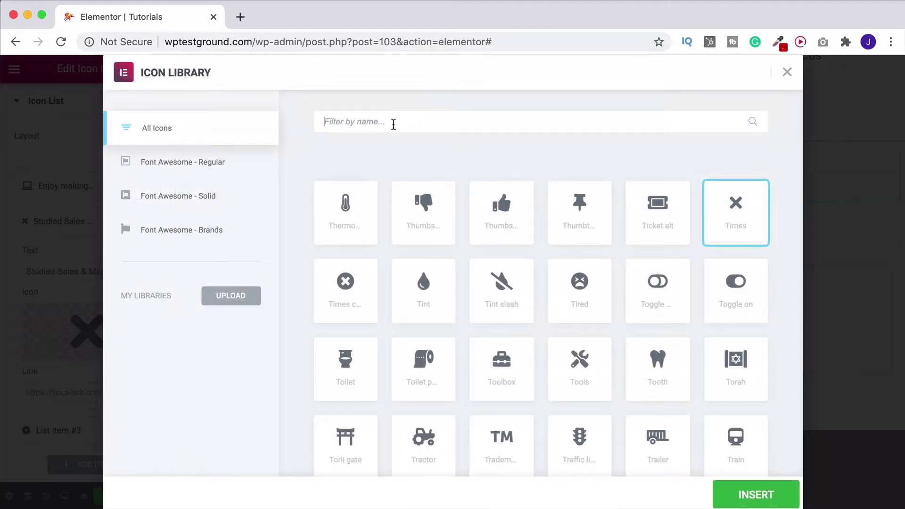
text(leanr)
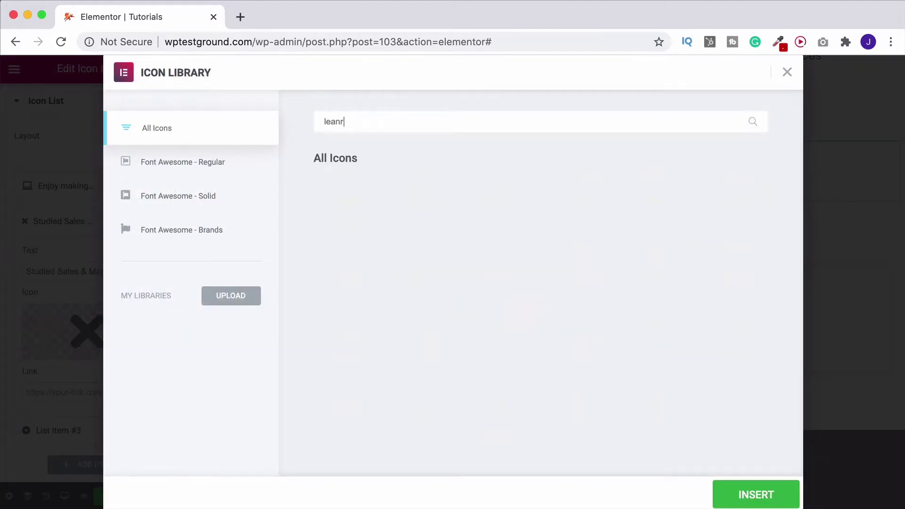
key(BackSpace)
key(BackSpace)
text(rn)
key(BackSpace)
key(BackSpace)
key(BackSpace)
key(BackSpace)
text(univ)
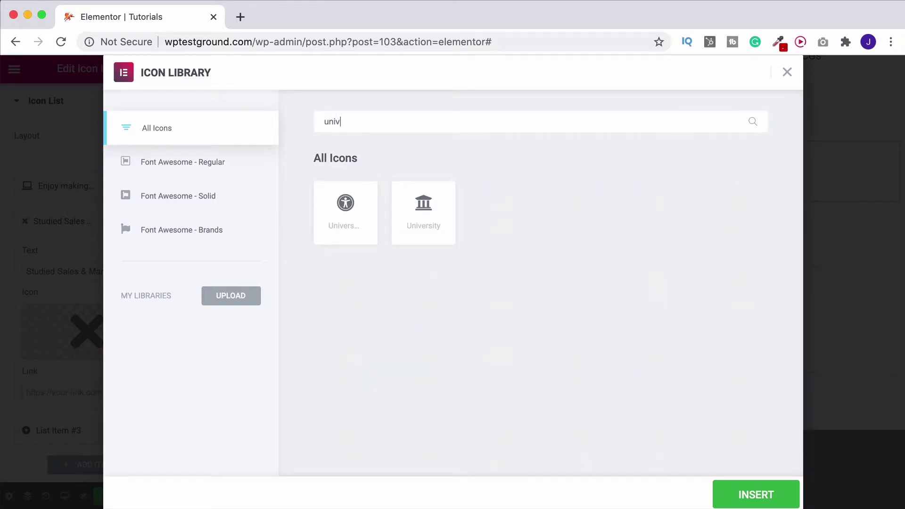
click(409, 210)
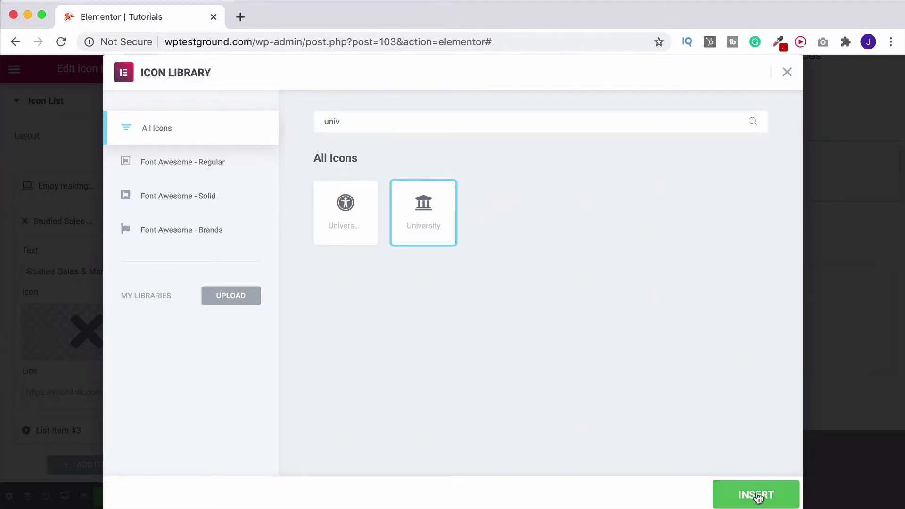
click(758, 495)
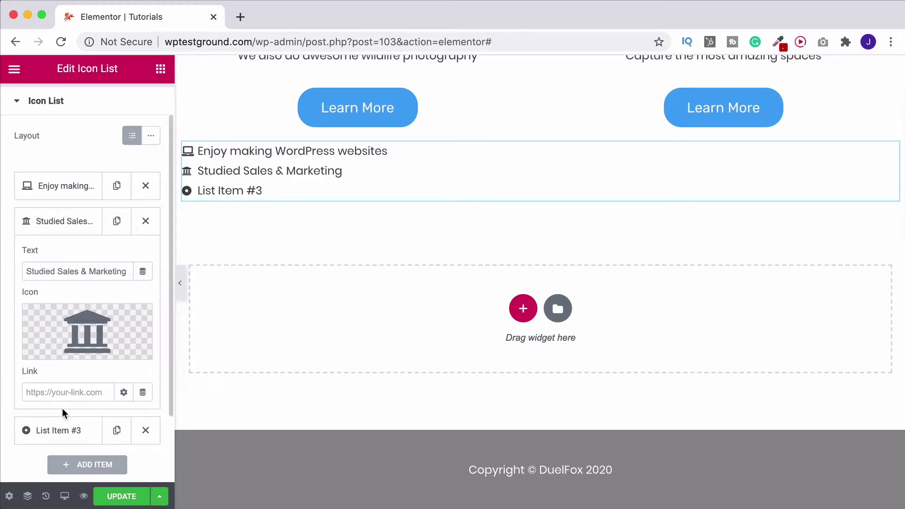
Change the third list item's text to "Love the Outdoors".
scroll(82, 401, down, 2)
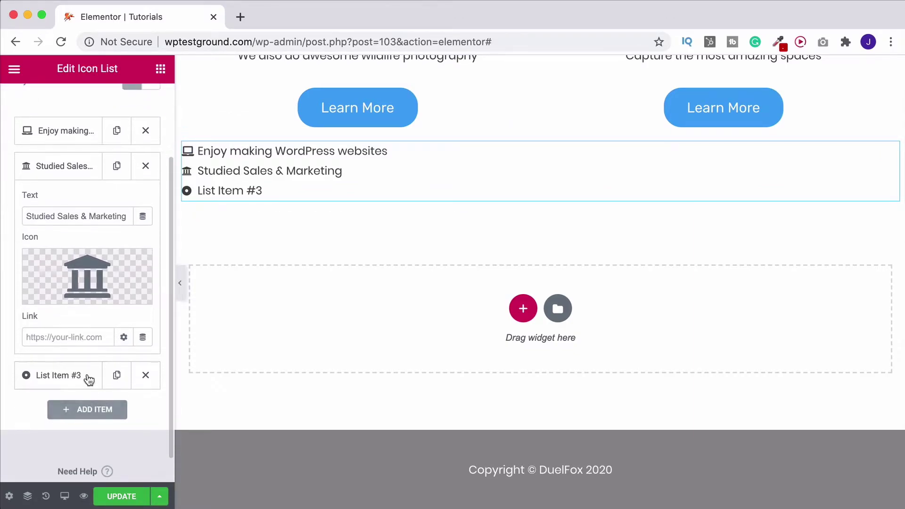
click(59, 377)
drag(88, 251, 2, 256)
text(Love the Outdoors)
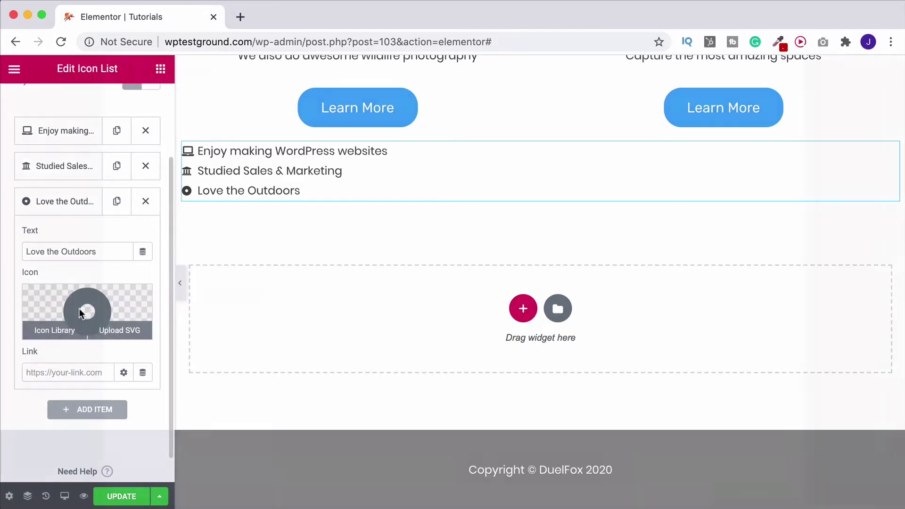
Search the icon library for "tree" and insert the Tree icon for the third list item.
click(79, 308)
click(437, 125)
text(tree)
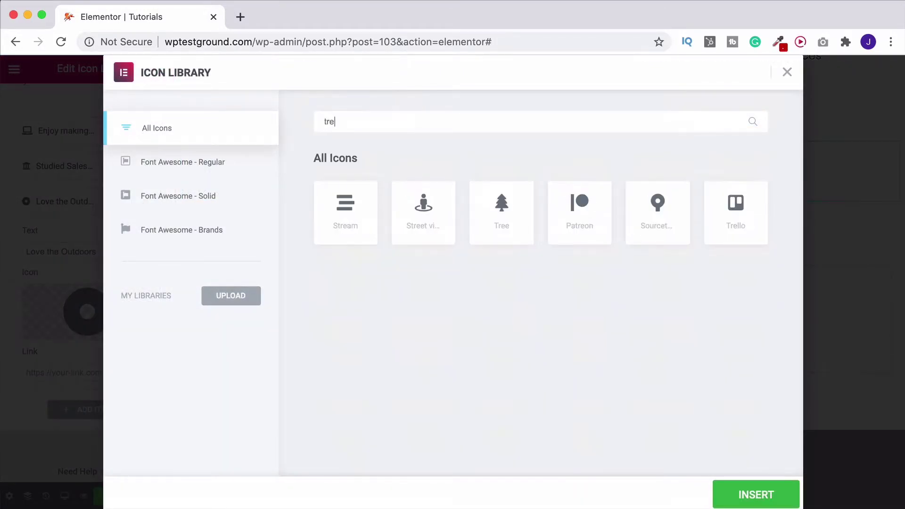
click(424, 212)
click(756, 495)
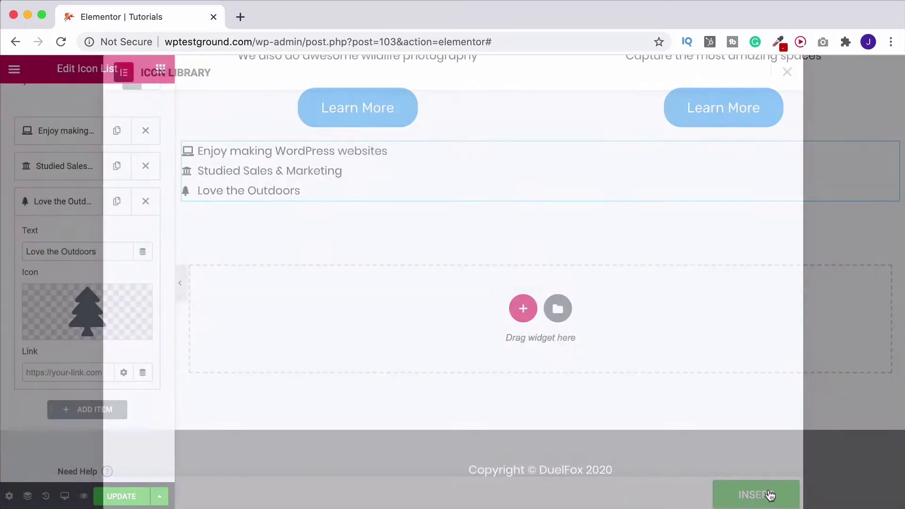
Add a fourth item to the icon list with the text "Have lots of pets!".
click(89, 411)
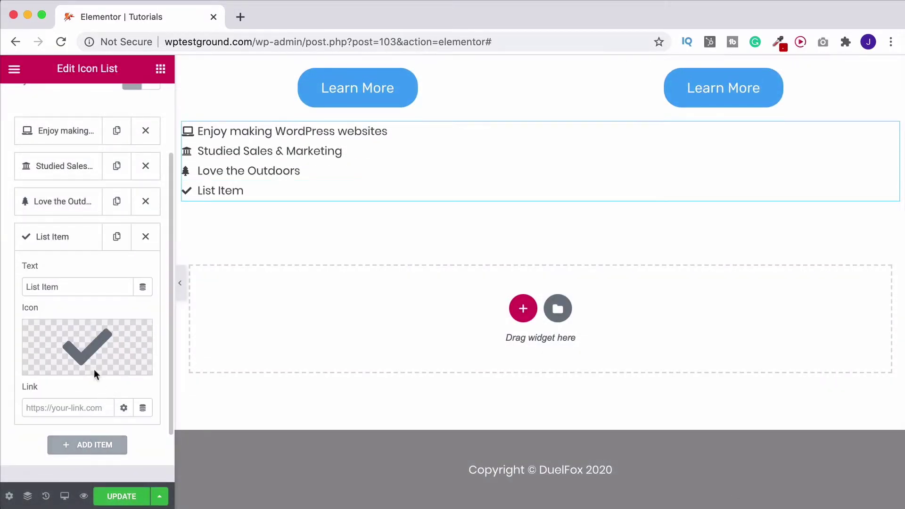
drag(55, 287, 2, 287)
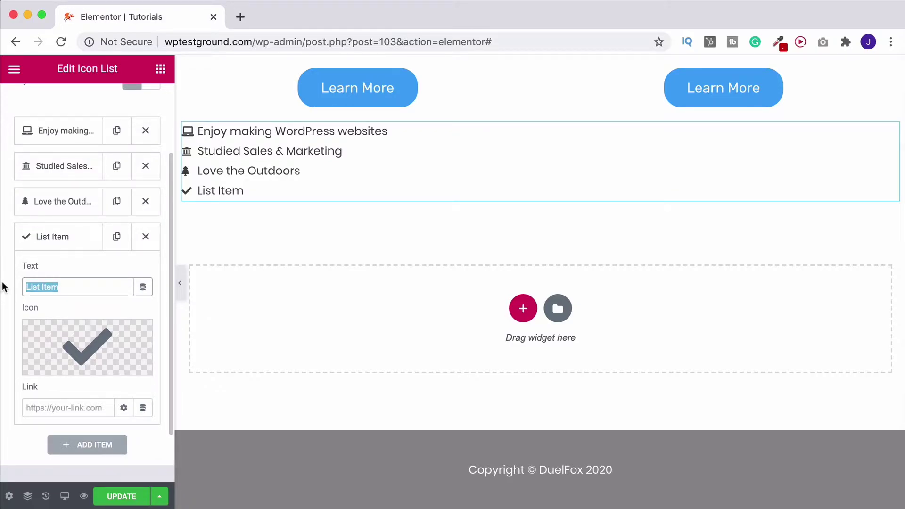
text(Have lots of pets!)
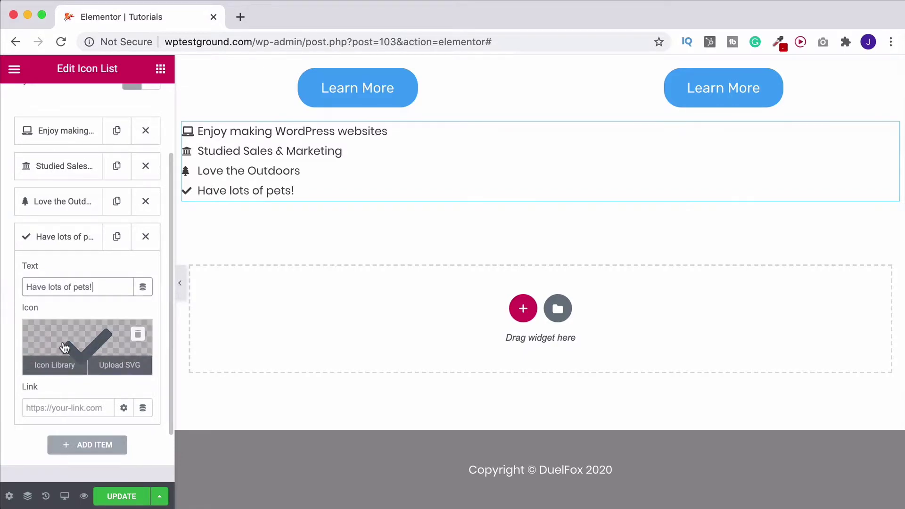
Search the icon library for "dog" and insert the Dog icon for the fourth list item.
click(53, 364)
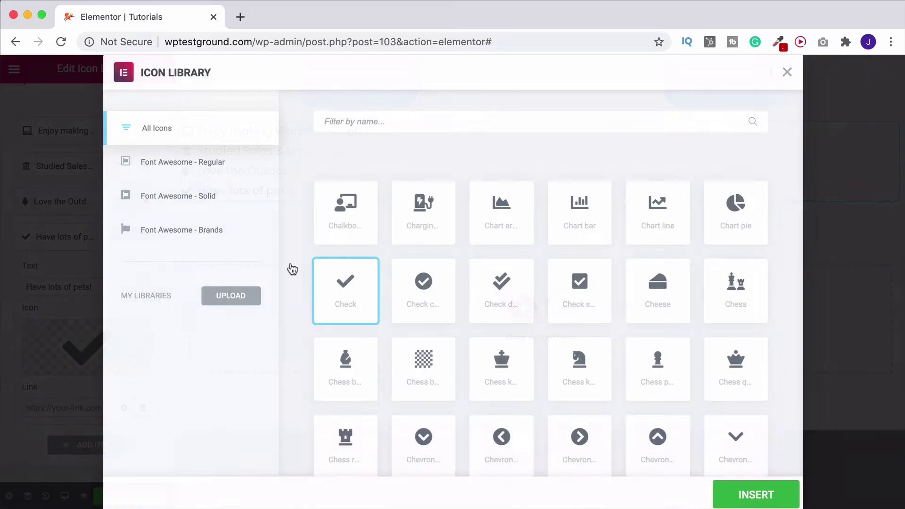
click(334, 124)
text(dog)
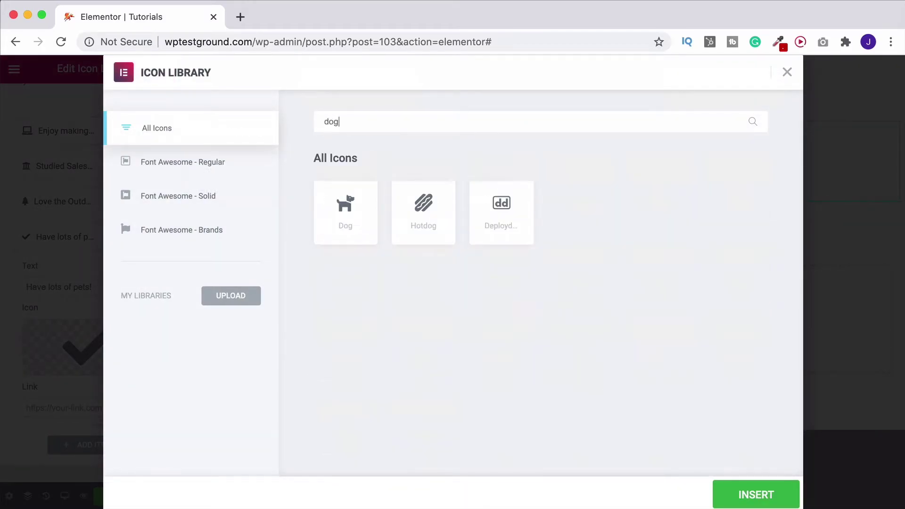
click(361, 206)
click(760, 494)
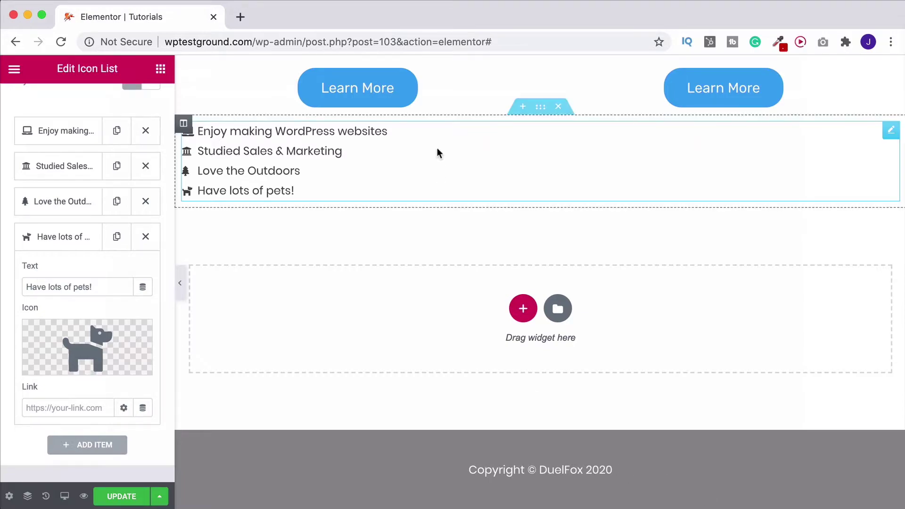
Set the space between the list items to 10 and the list alignment to left, after trying center alignment.
scroll(256, 247, up, 3)
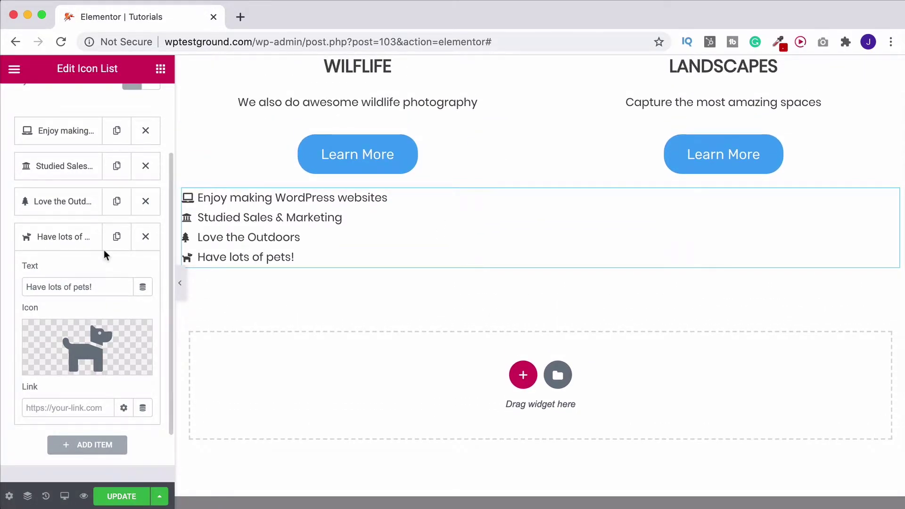
scroll(104, 253, up, 3)
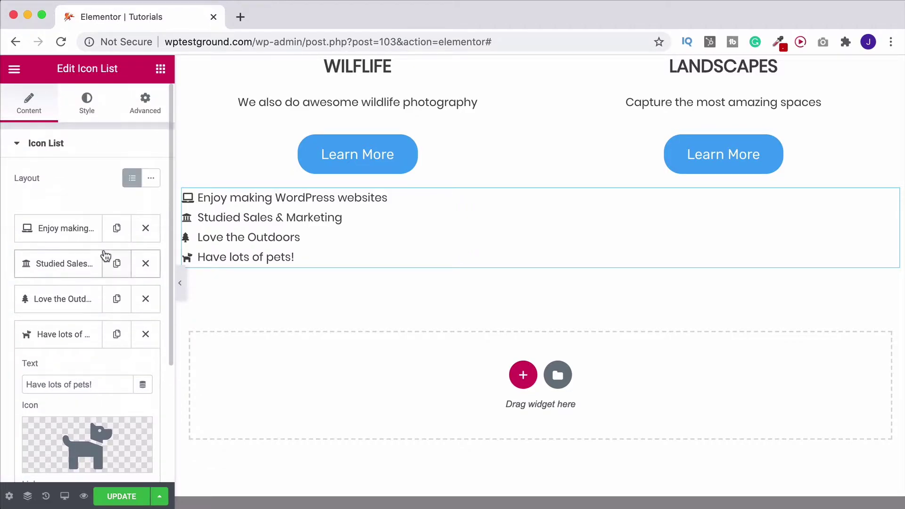
click(88, 108)
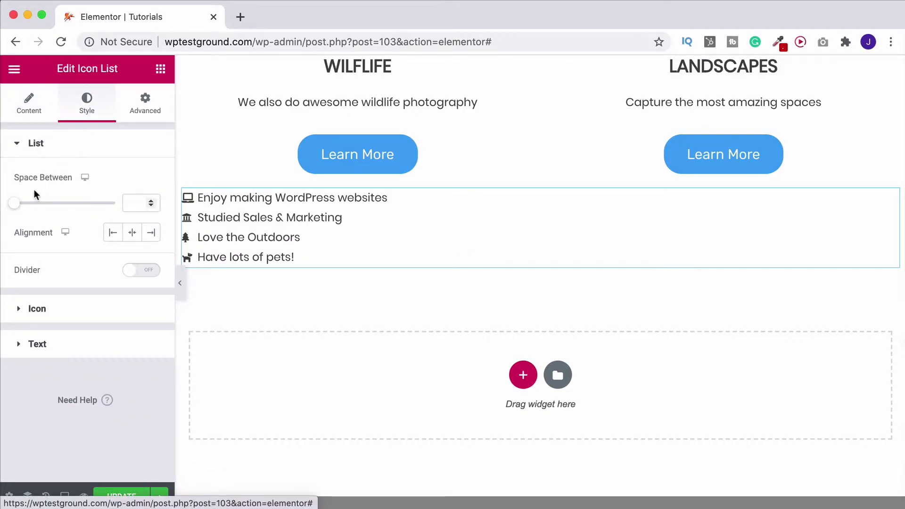
drag(13, 205, 34, 211)
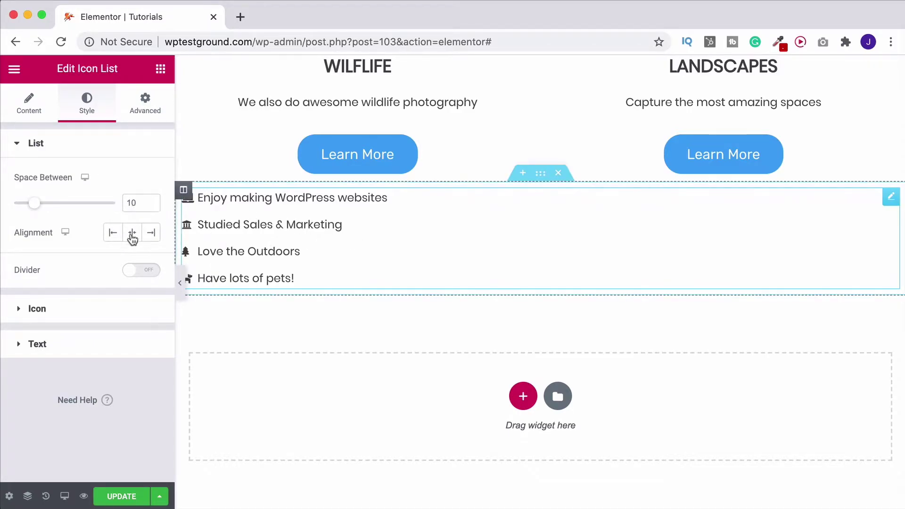
click(150, 233)
click(132, 233)
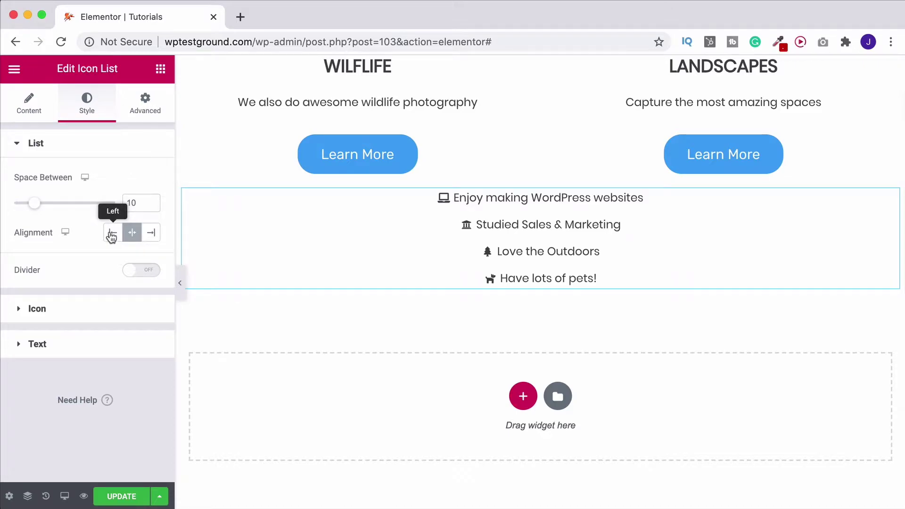
click(112, 236)
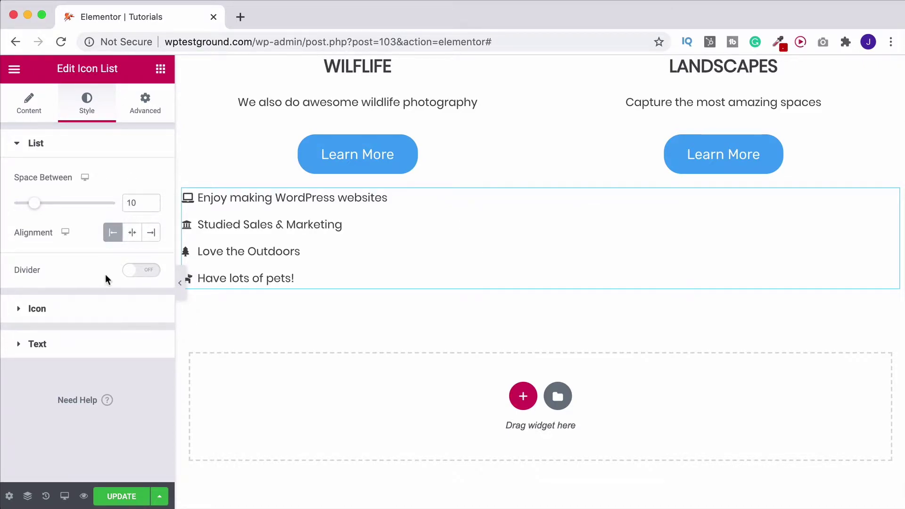
Enable the divider between list items, set its weight to 6, and try the Dotted style before returning to Solid.
click(138, 271)
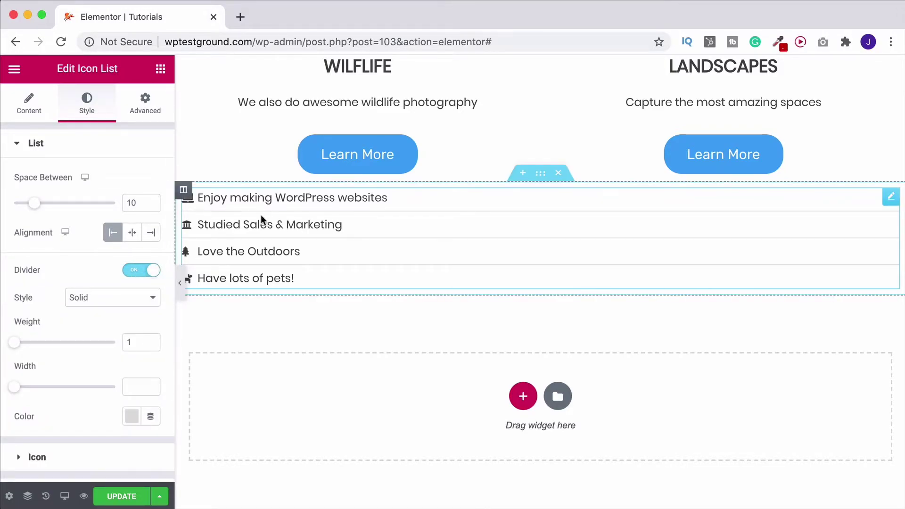
drag(15, 344, 41, 345)
click(113, 302)
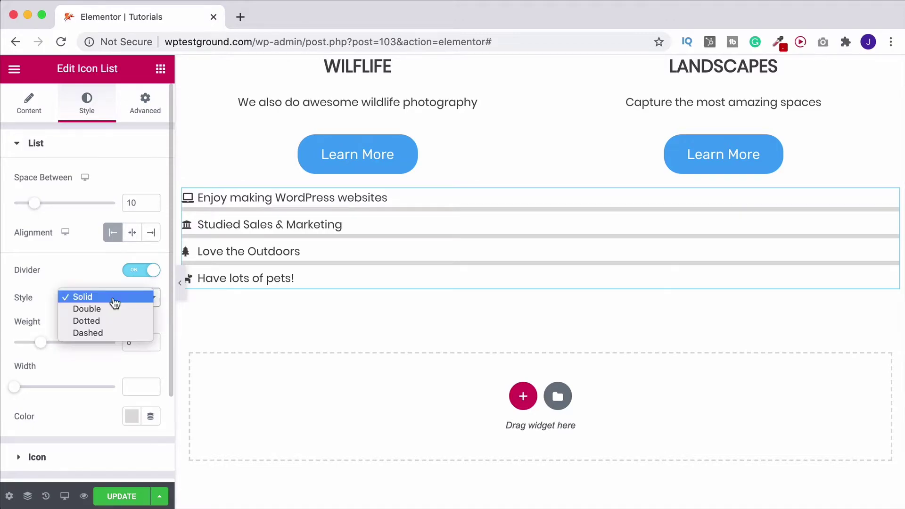
click(94, 323)
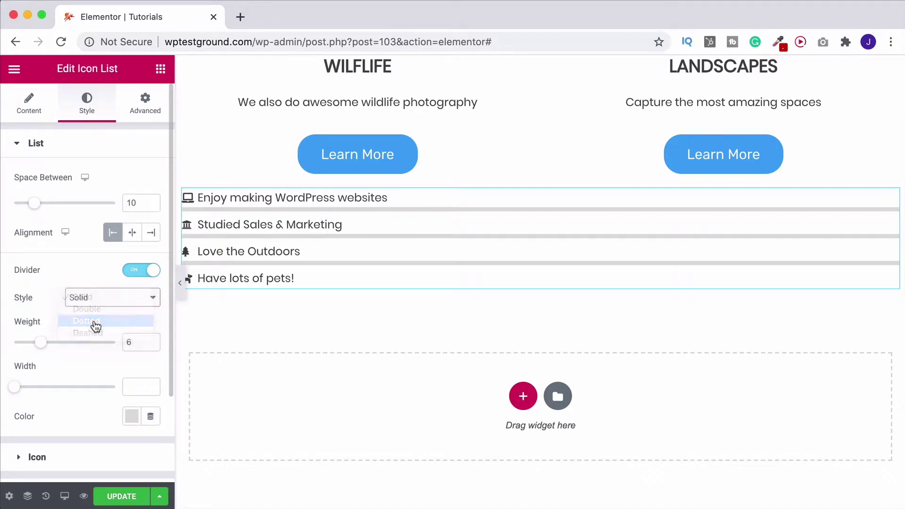
click(124, 307)
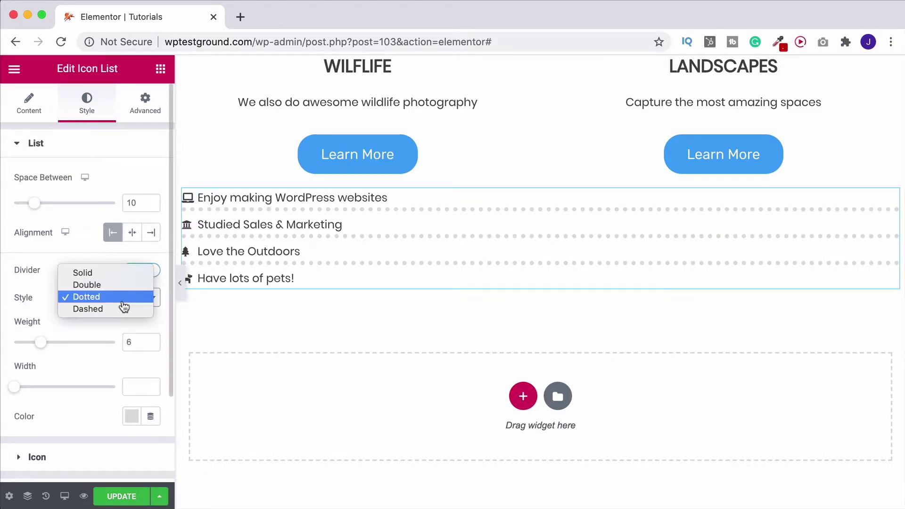
click(104, 273)
Try a divider width of 48 with a red color, and switch the divider off again.
drag(15, 391, 33, 390)
drag(26, 392, 62, 392)
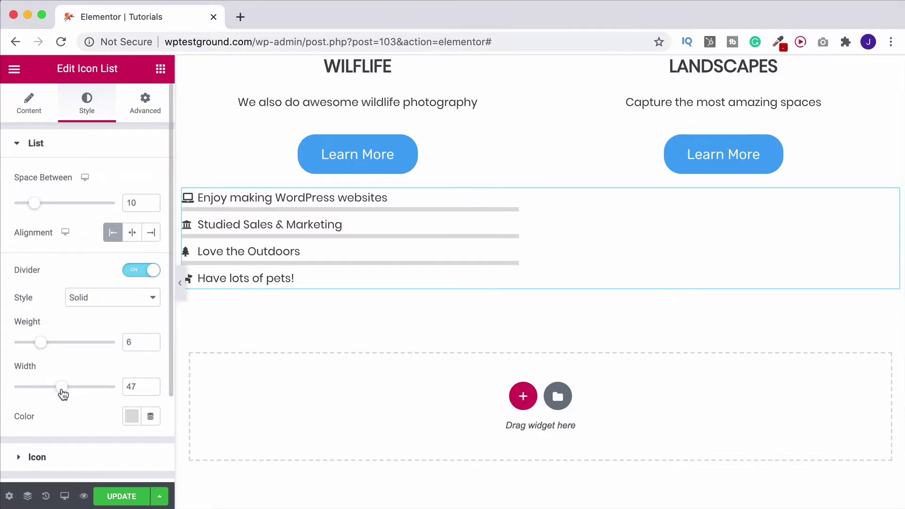
click(132, 417)
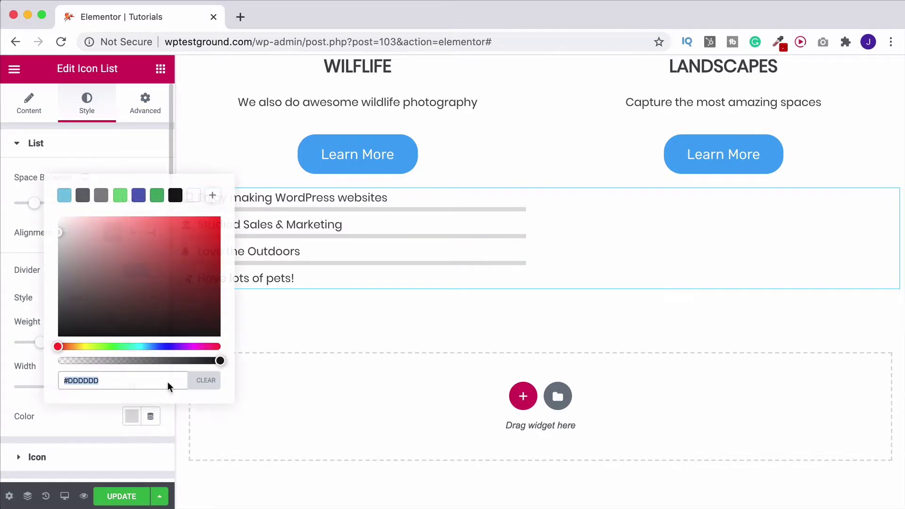
click(212, 237)
click(8, 324)
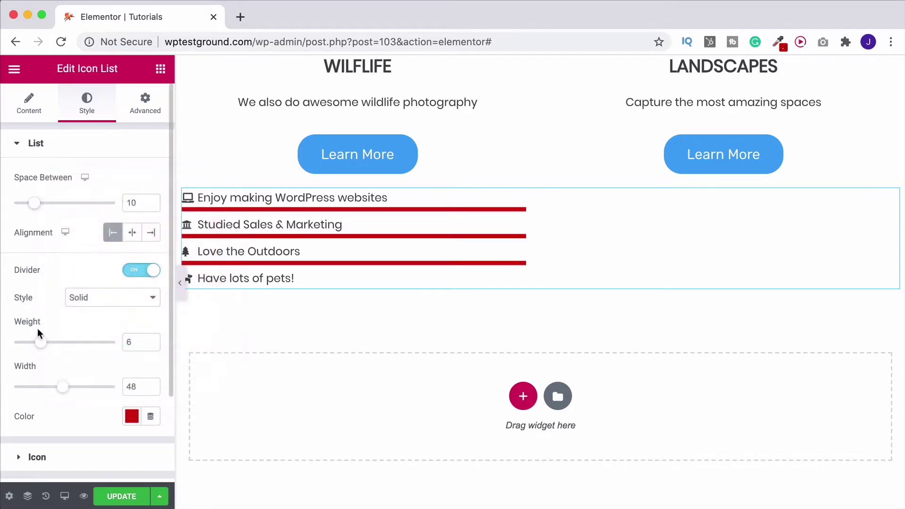
click(147, 275)
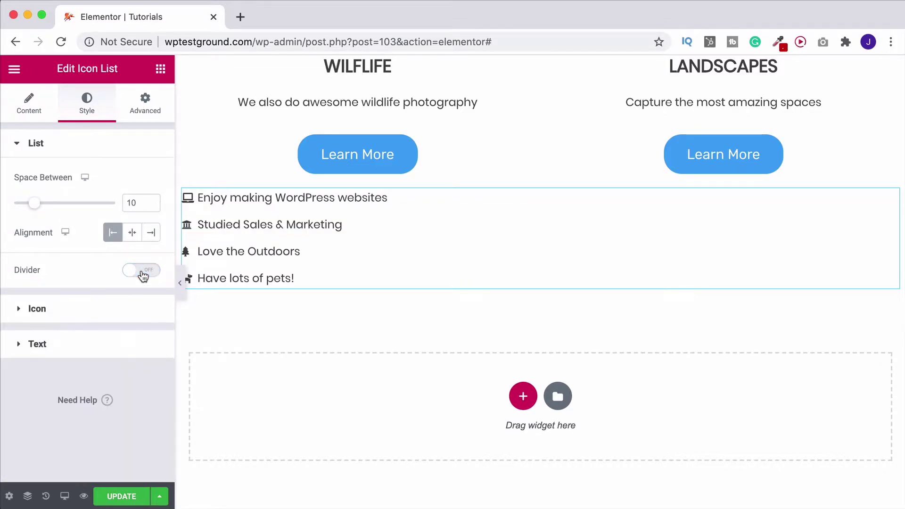
Set the list icons' size to 30 and their color to light blue #6EC1E4.
click(62, 309)
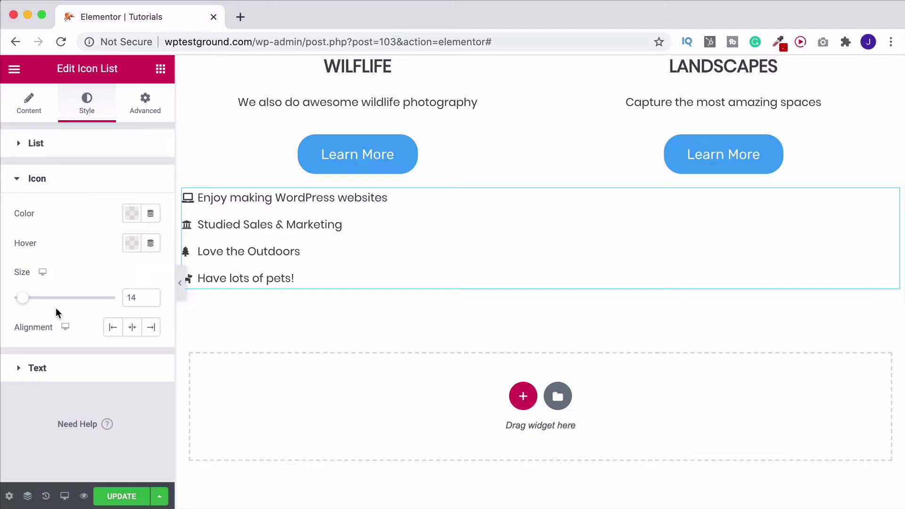
drag(24, 305, 43, 306)
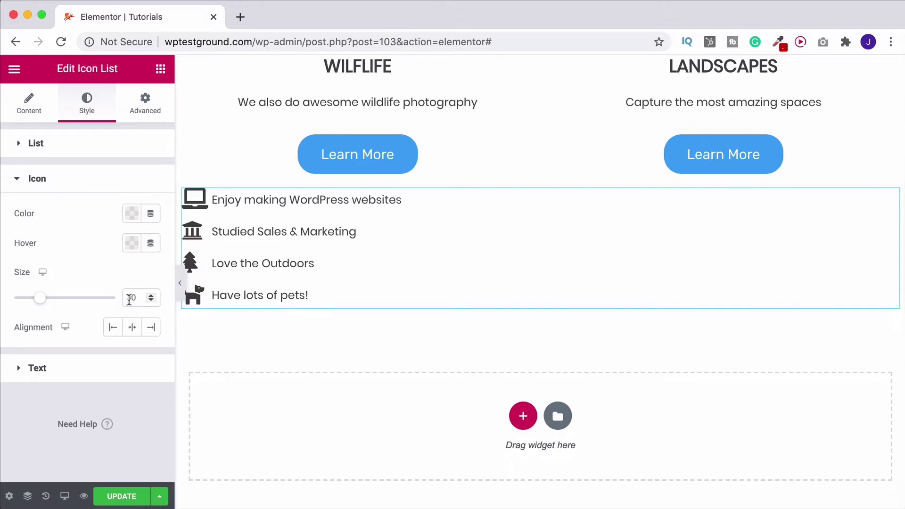
click(132, 214)
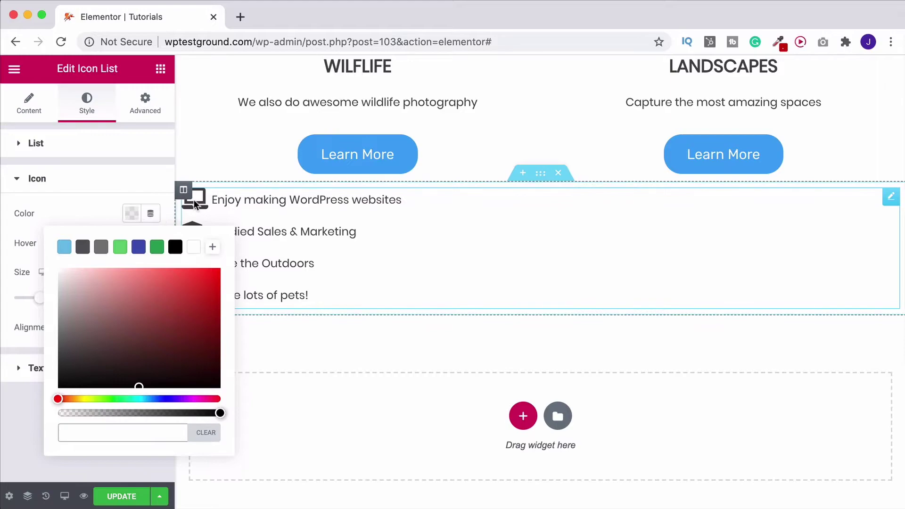
click(64, 247)
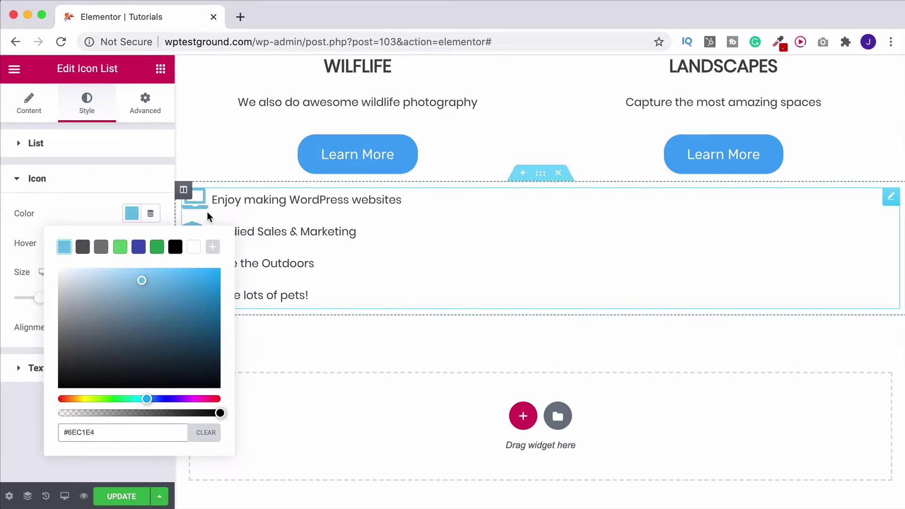
click(104, 181)
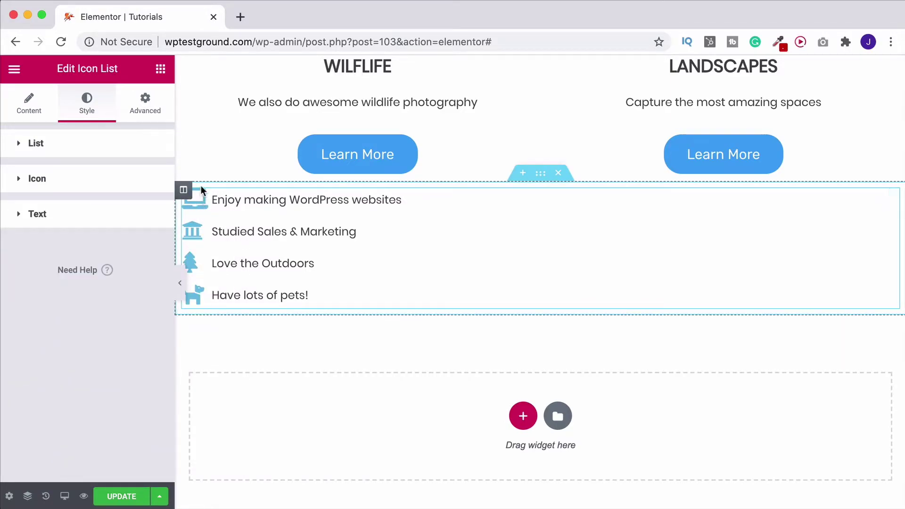
Set the list icons' hover color to green #61CE70.
click(112, 180)
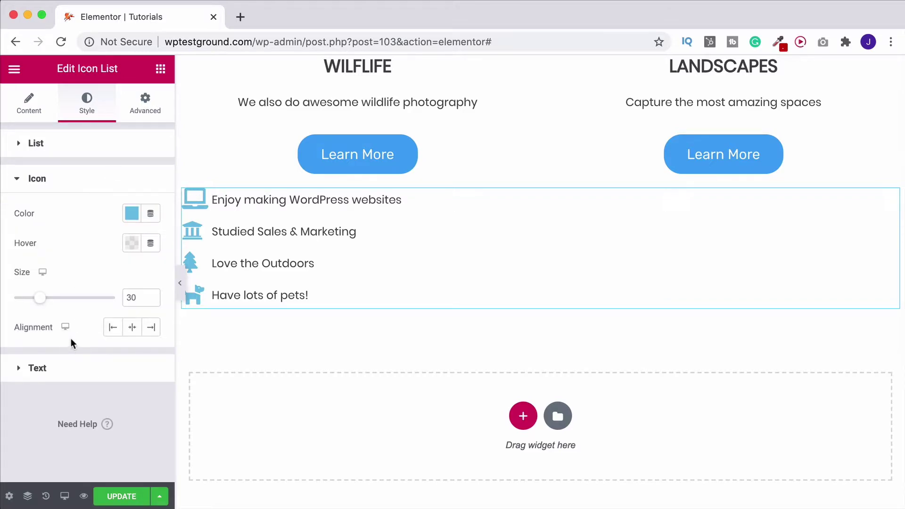
click(132, 243)
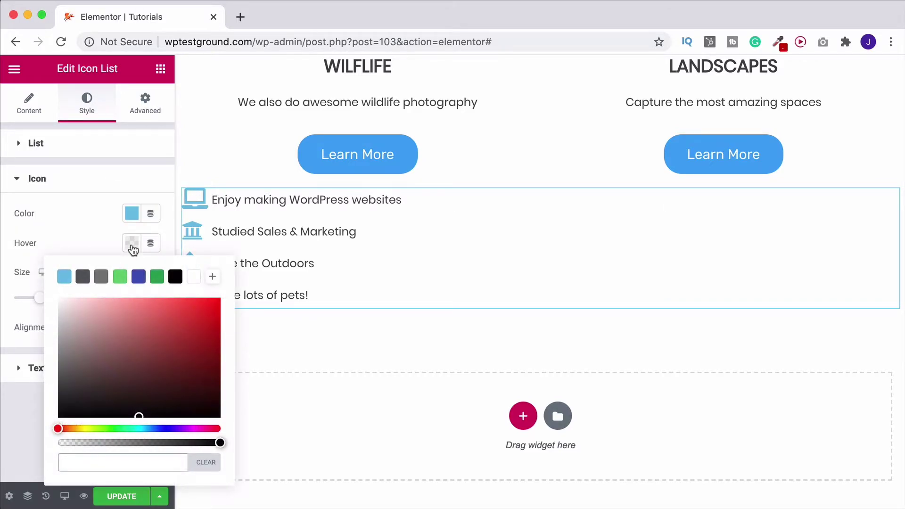
click(120, 277)
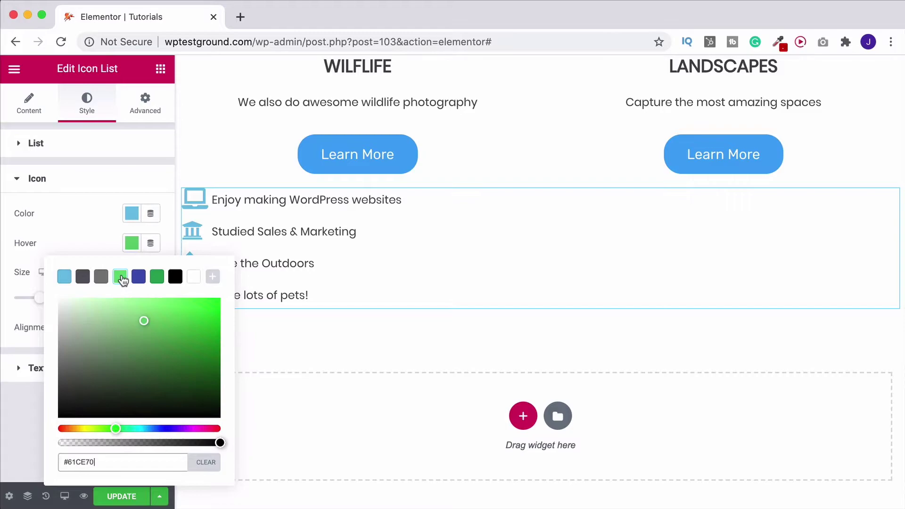
click(84, 242)
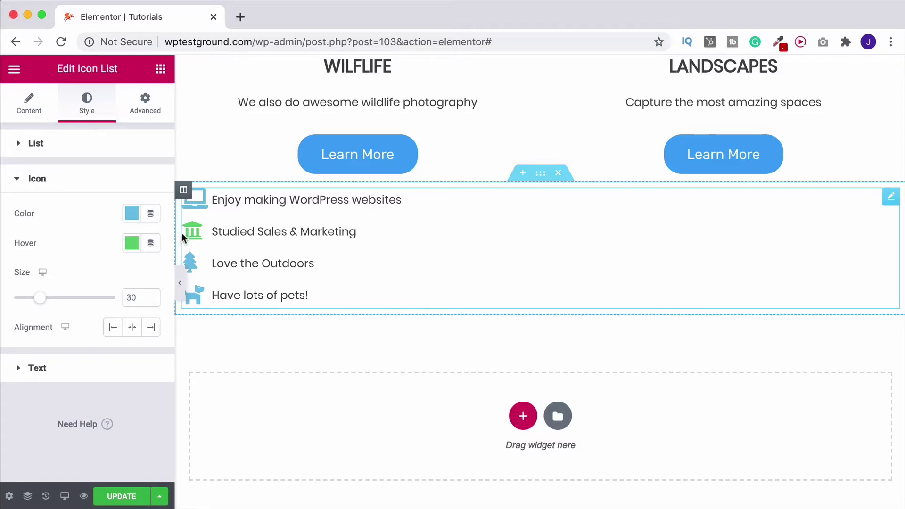
Try right alignment for the list icons and settle on center alignment.
click(134, 329)
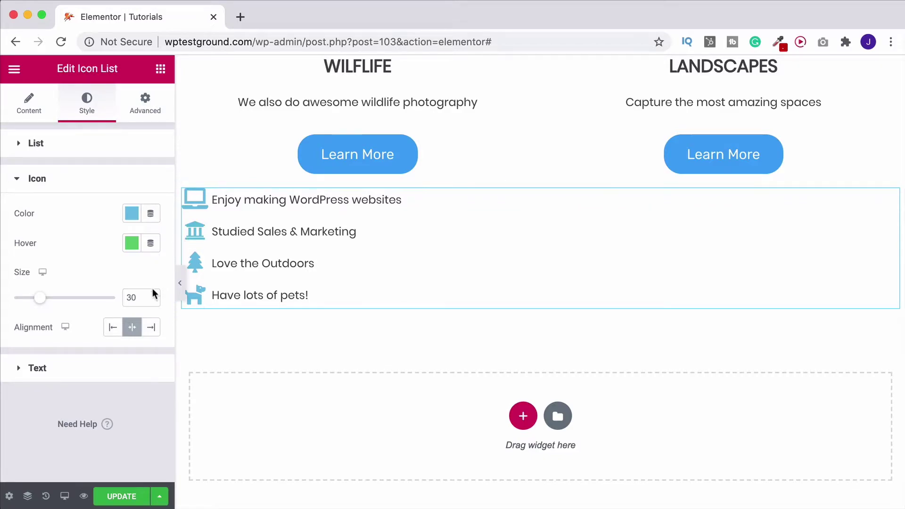
click(151, 327)
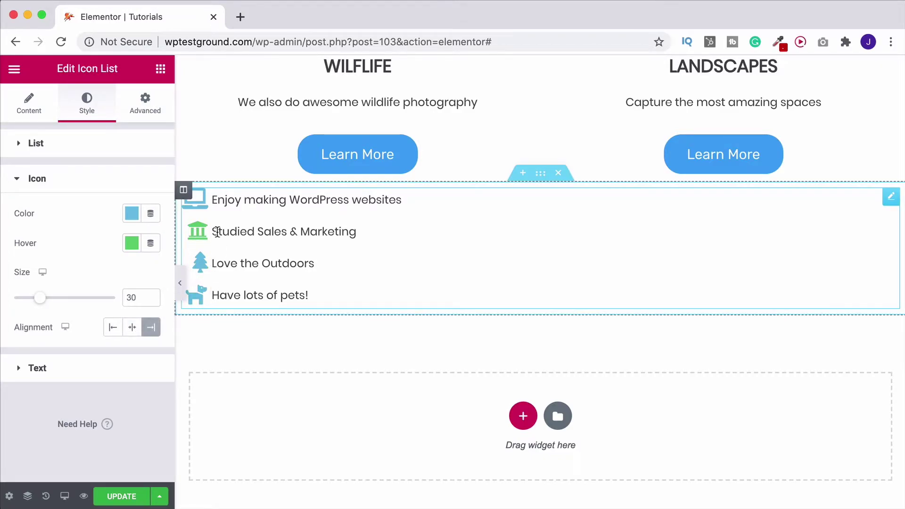
click(133, 328)
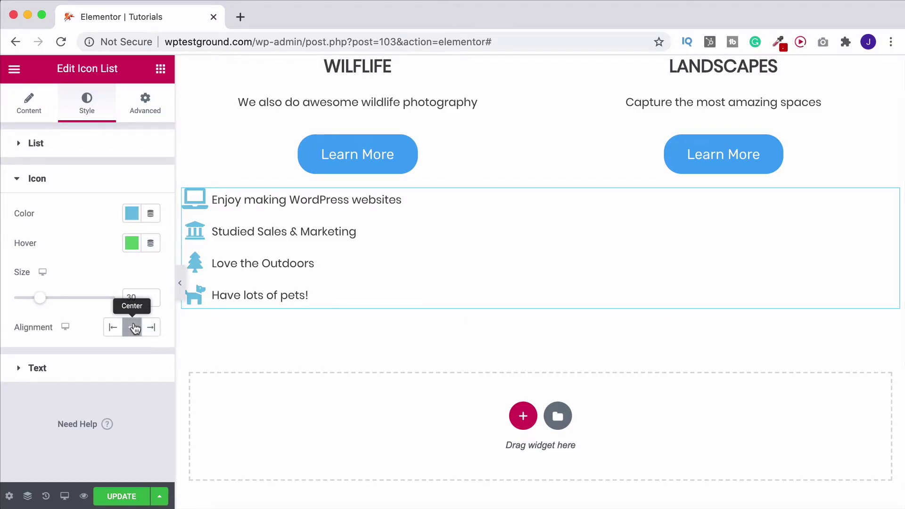
Set the list's text indent to 25 and its typography size to 20 px.
click(38, 374)
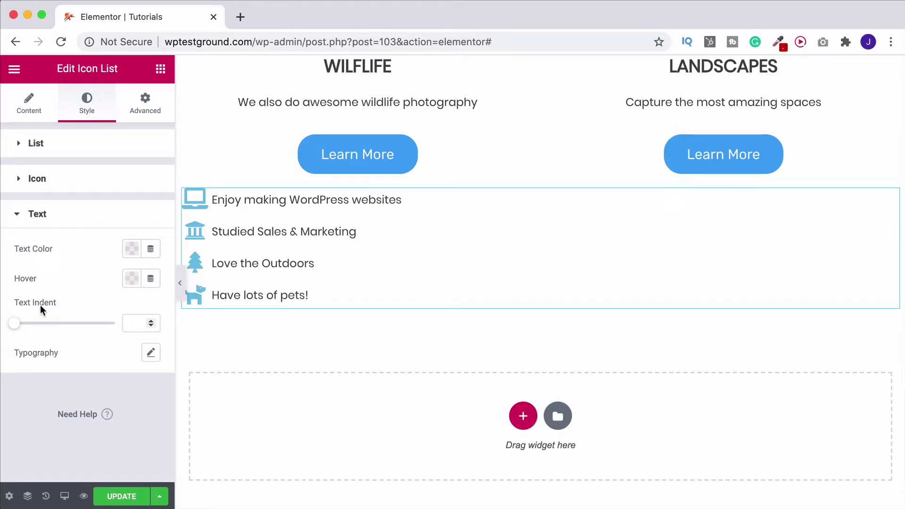
drag(14, 324, 67, 327)
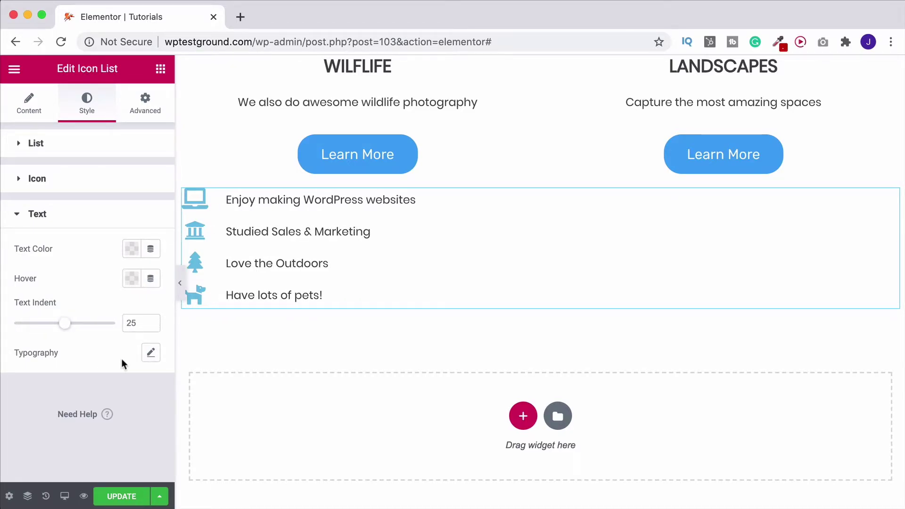
click(151, 357)
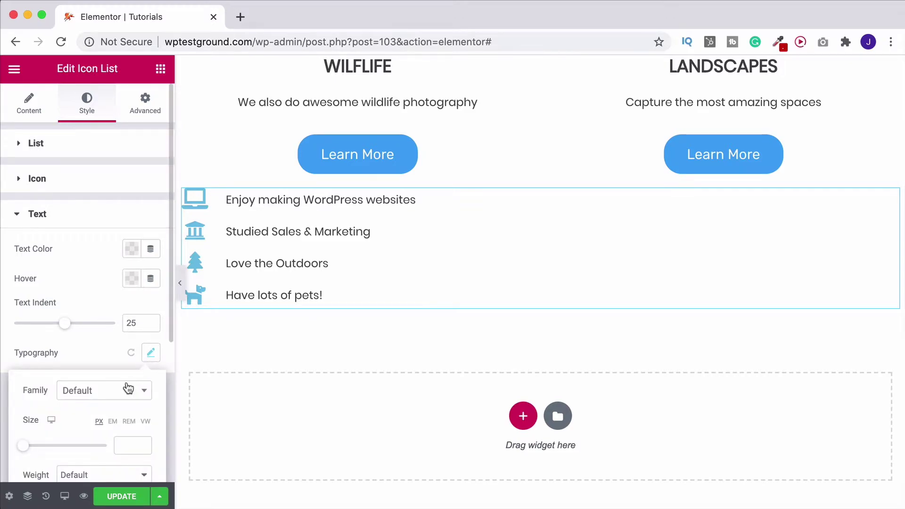
scroll(125, 384, down, 5)
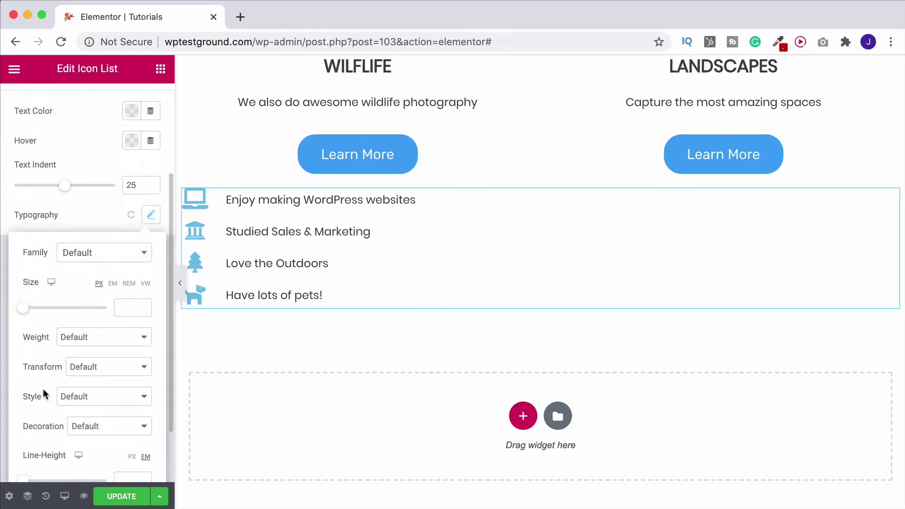
drag(23, 309, 32, 314)
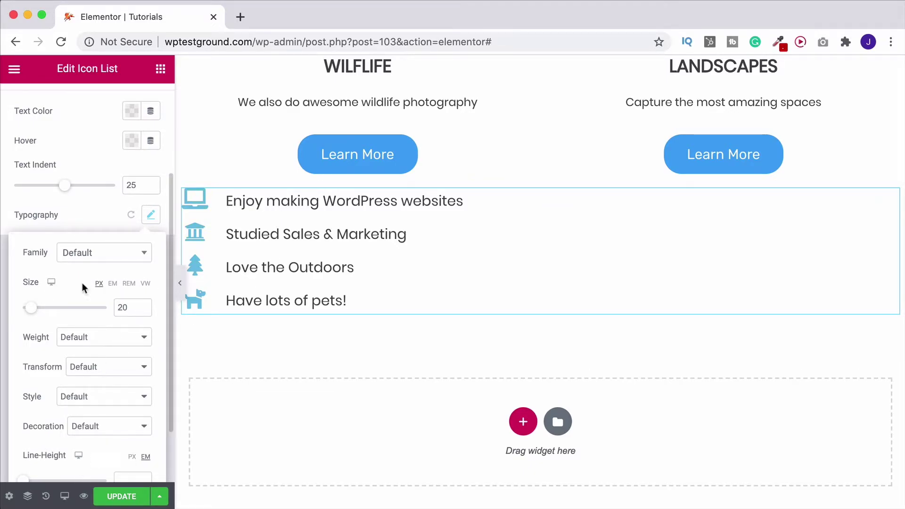
click(88, 215)
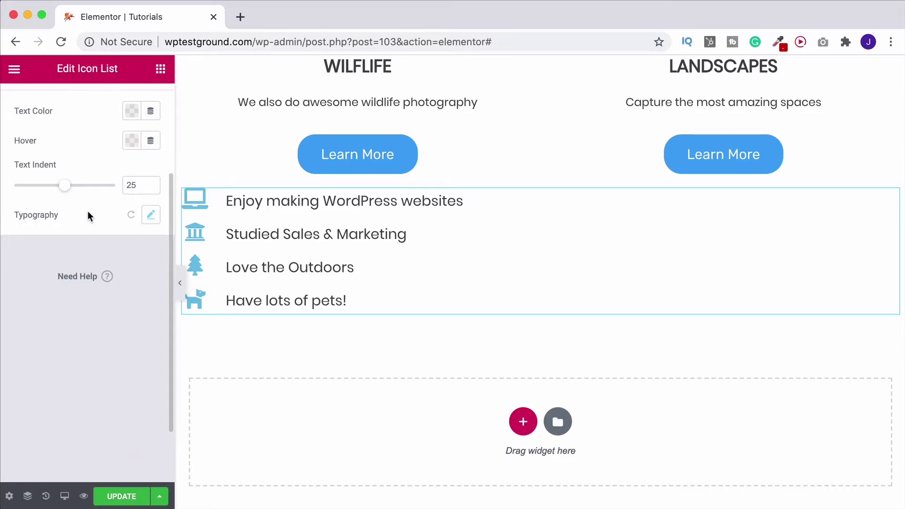
Set the icon list's text color to light blue #6EC1E4.
scroll(87, 212, up, 5)
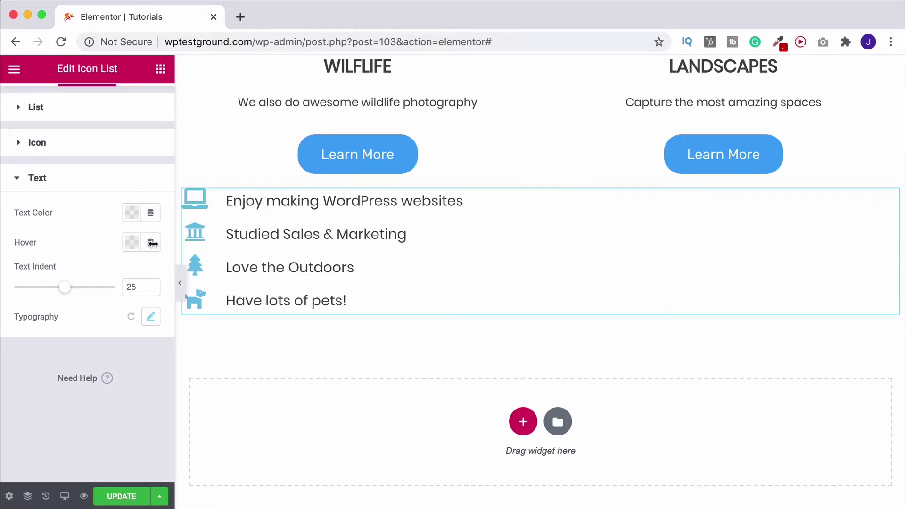
click(133, 213)
click(65, 246)
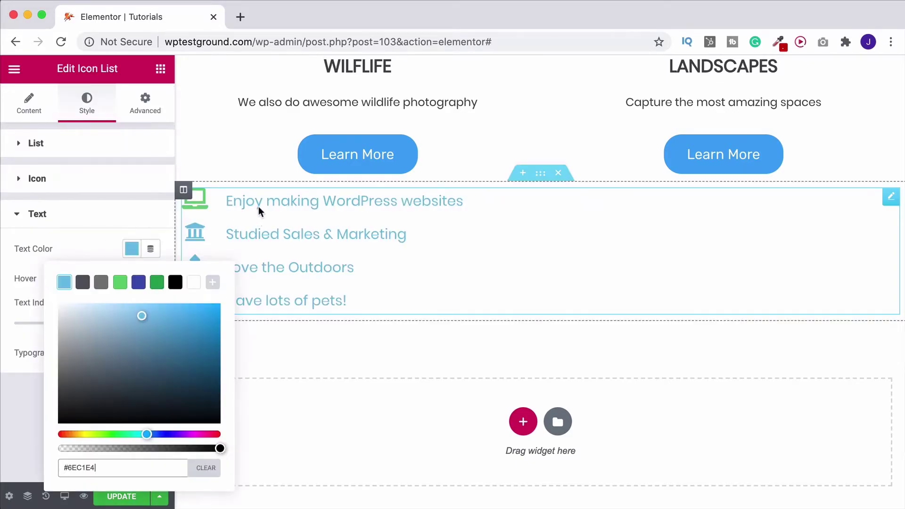
click(120, 227)
click(111, 220)
Set the icon list text's hover color to the light green palette swatch.
click(132, 278)
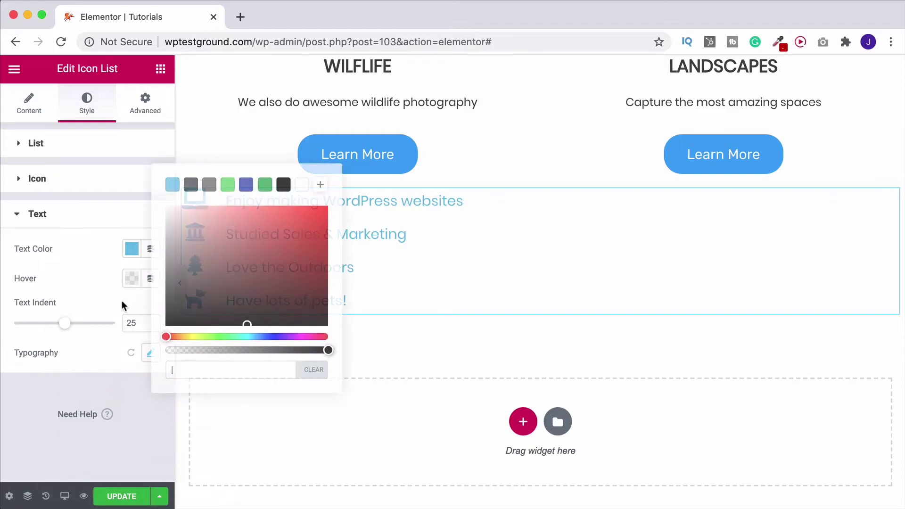
click(228, 185)
click(90, 230)
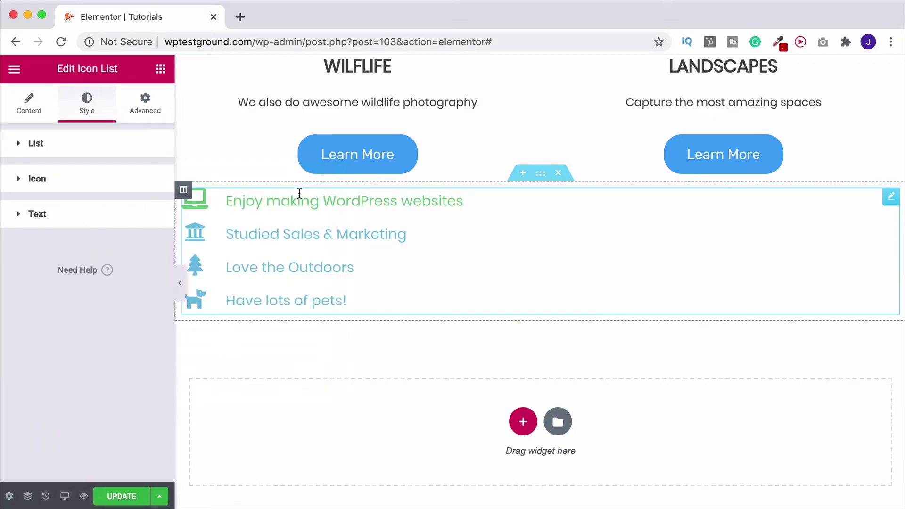
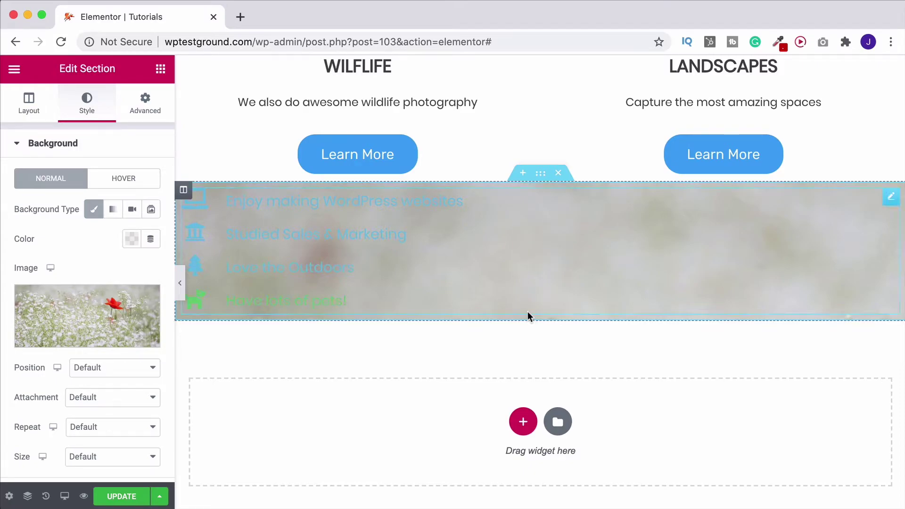
Set the section's background image to Center Center position, No-repeat and Cover size.
scroll(522, 295, down, 1)
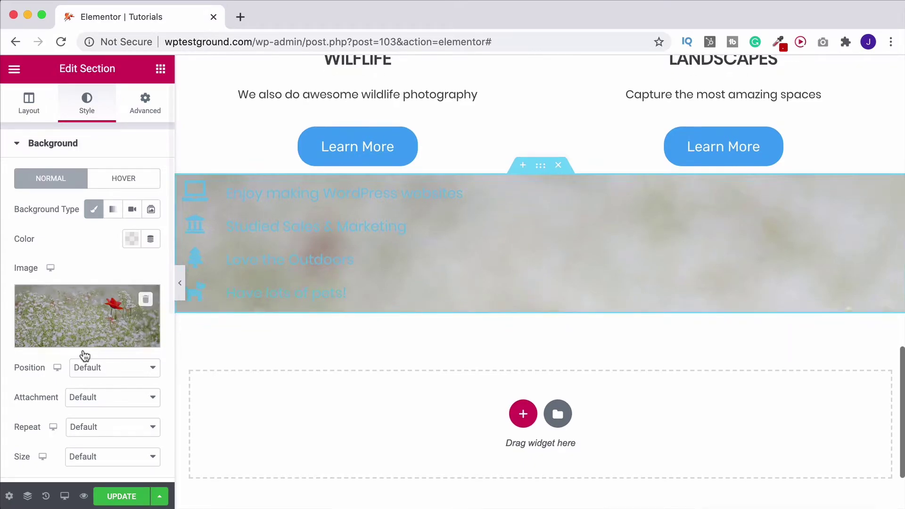
click(112, 369)
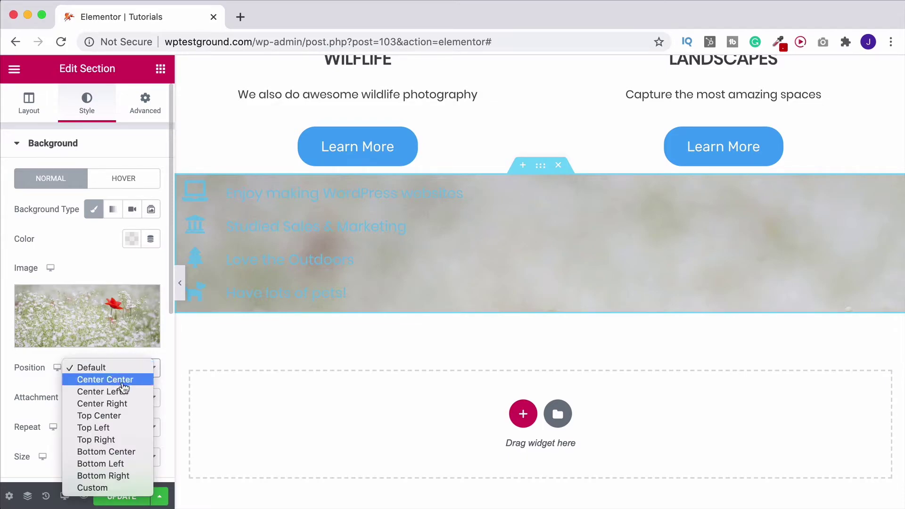
click(126, 380)
click(91, 432)
click(109, 437)
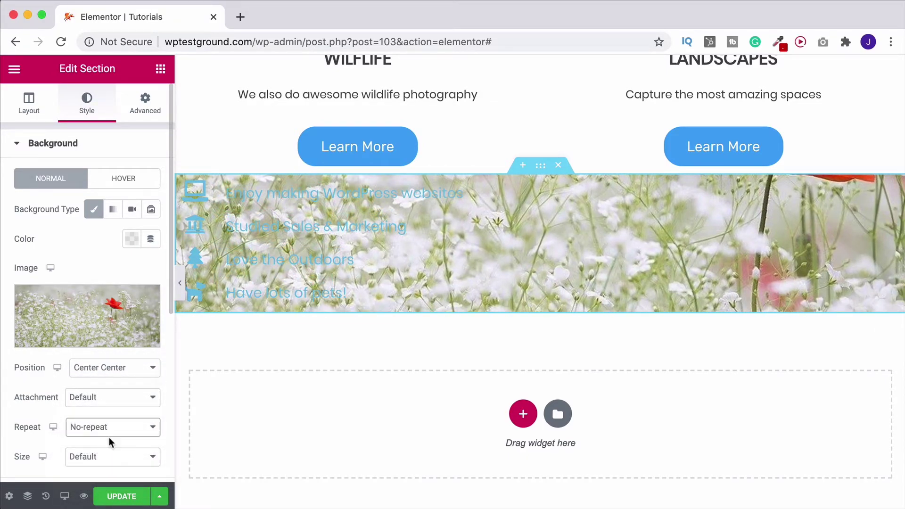
click(93, 459)
click(97, 479)
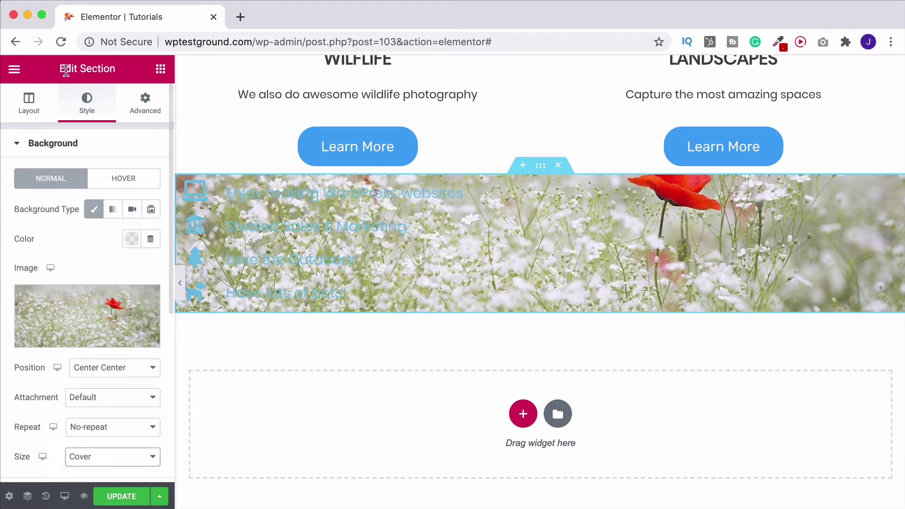
Set the section's height to Min Height with a minimum height of 550 px.
click(33, 102)
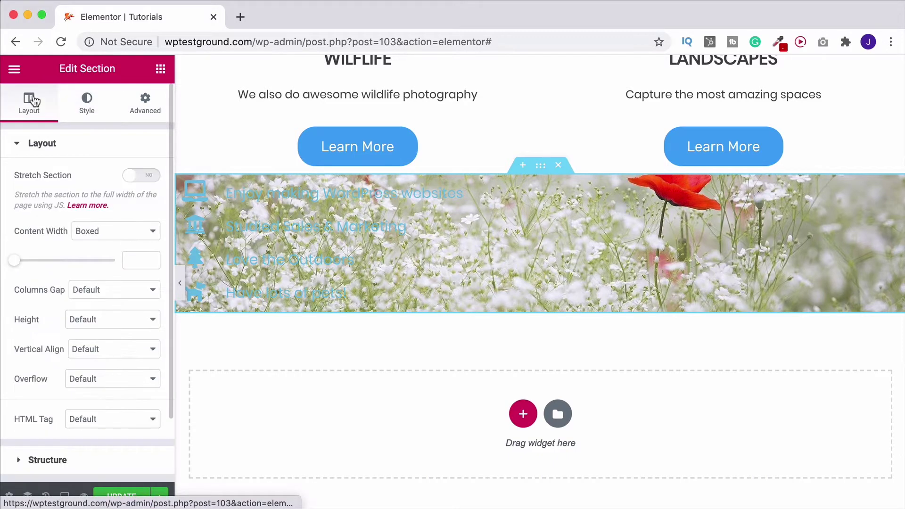
click(81, 323)
click(92, 343)
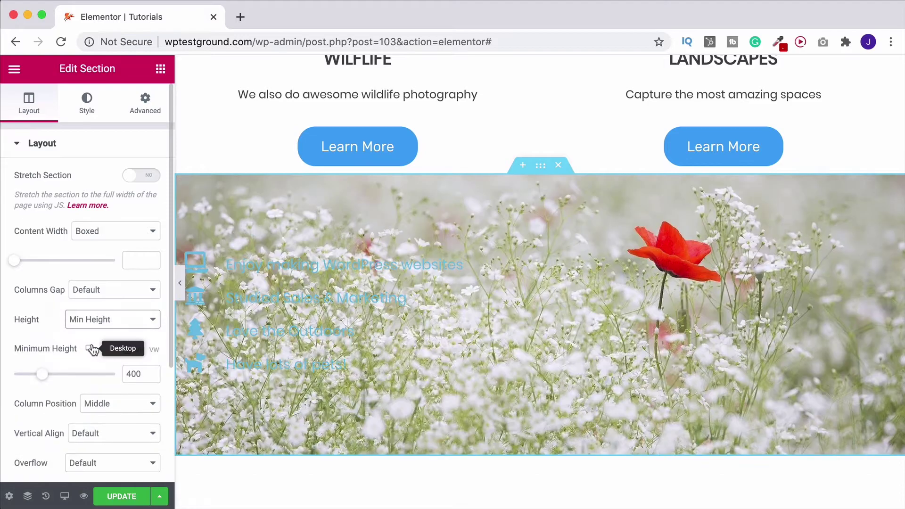
drag(46, 377, 56, 376)
double_click(139, 375)
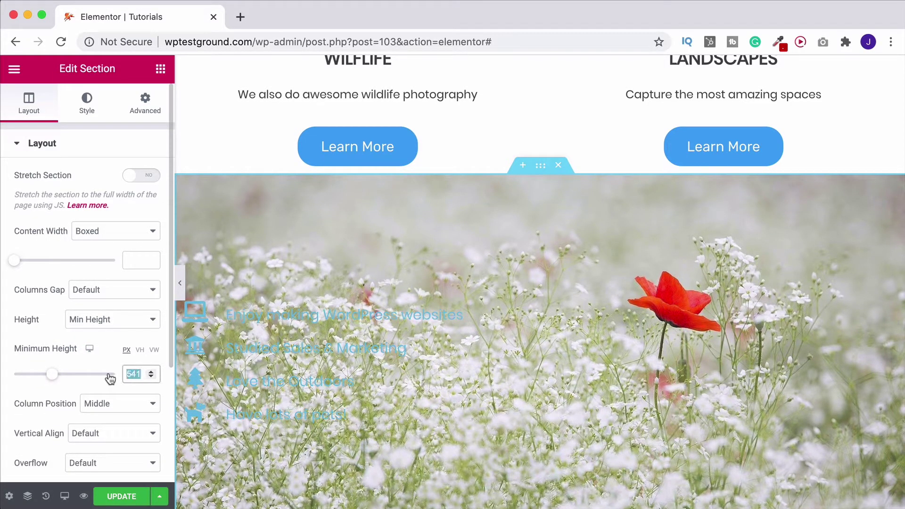
text(550)
scroll(406, 343, down, 3)
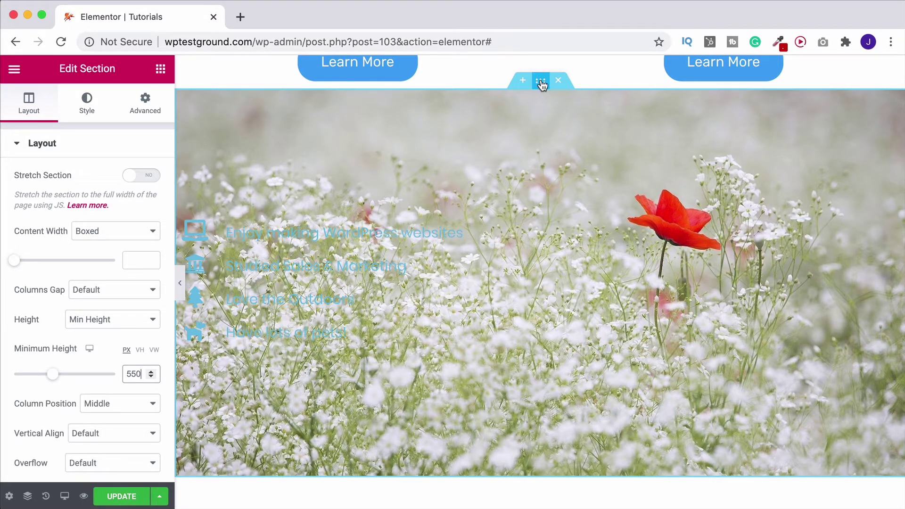
Add a classic black background overlay to the section with an opacity of 0.28.
click(81, 100)
click(28, 144)
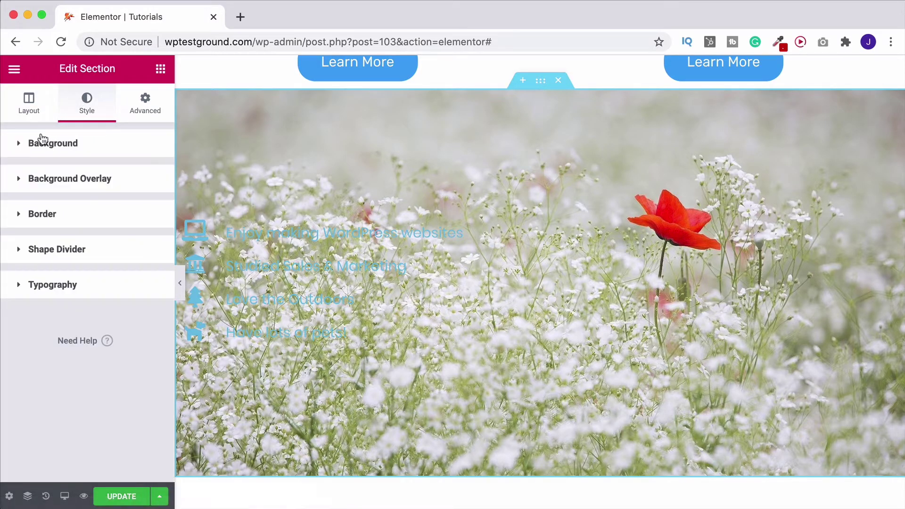
click(27, 180)
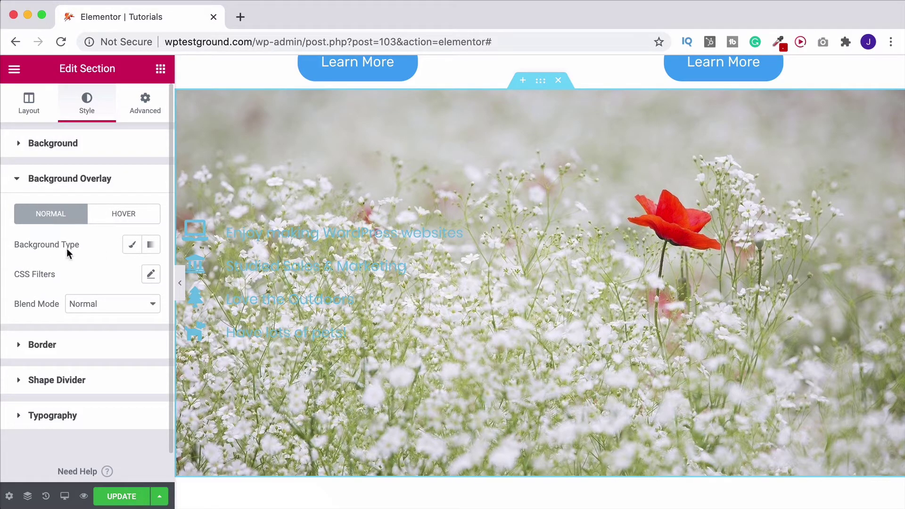
click(132, 244)
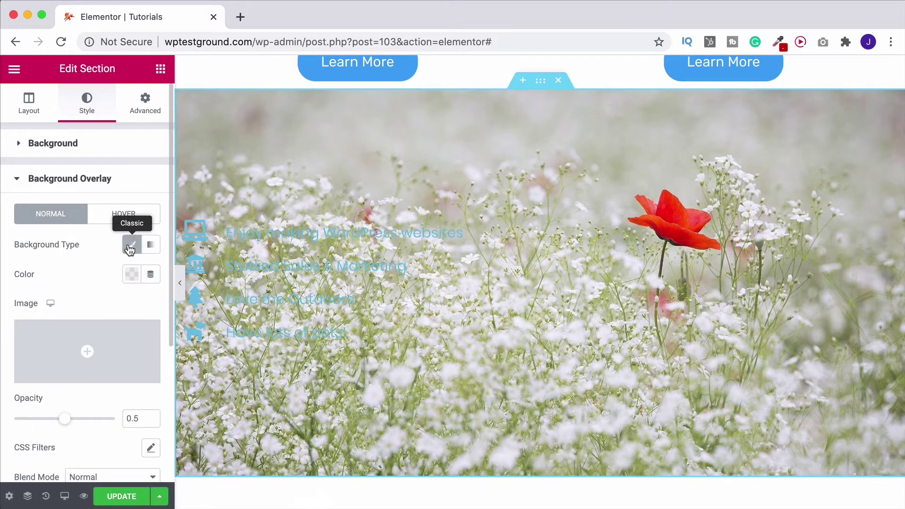
click(132, 278)
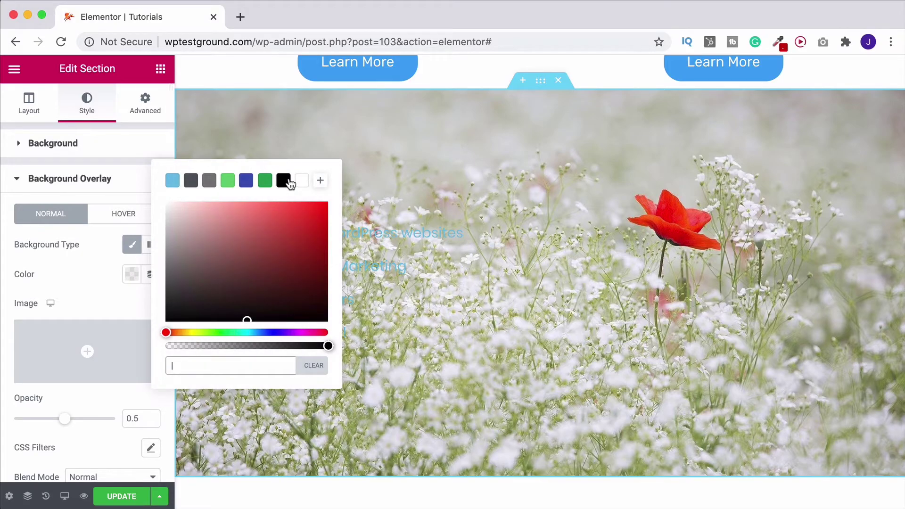
click(284, 181)
click(74, 295)
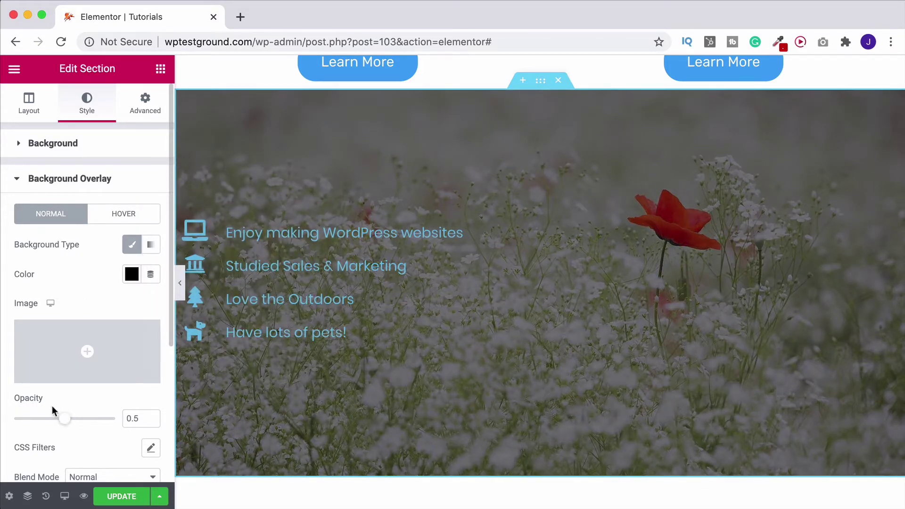
drag(65, 421, 41, 426)
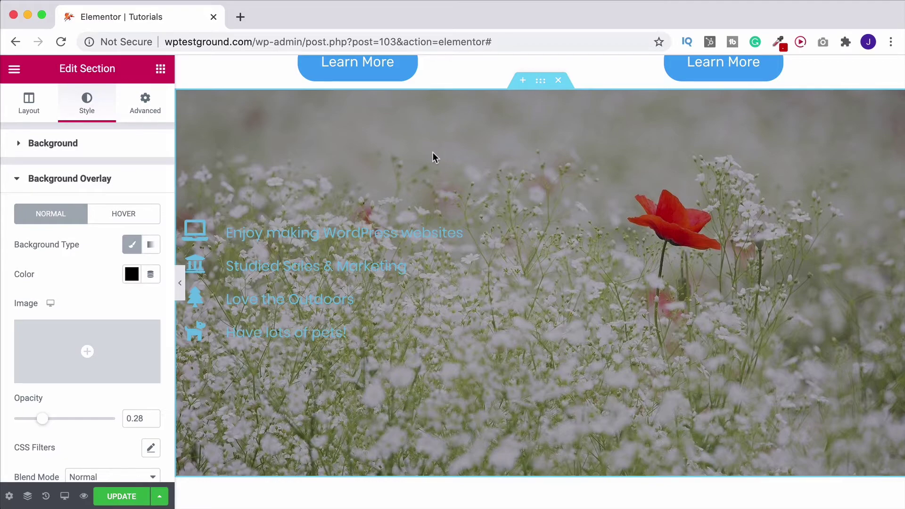
Change the icon list's text color to white #FFFFFF.
click(890, 230)
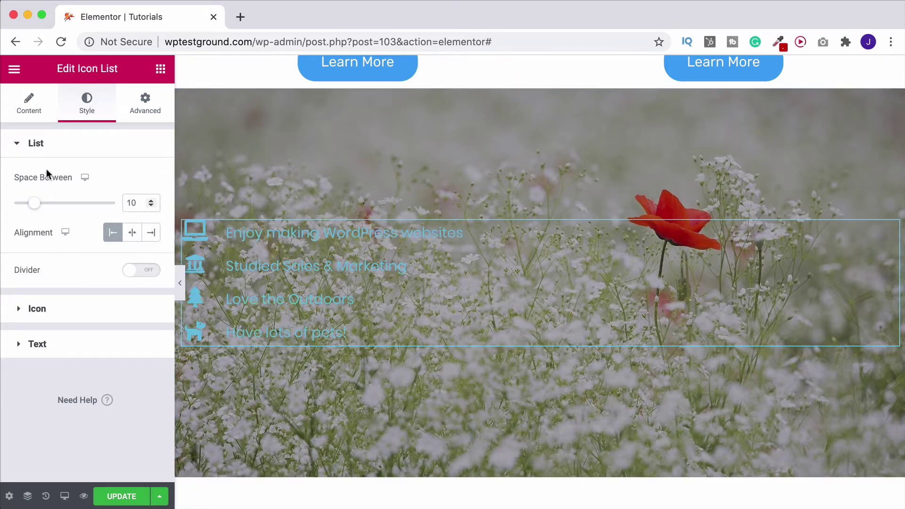
click(33, 345)
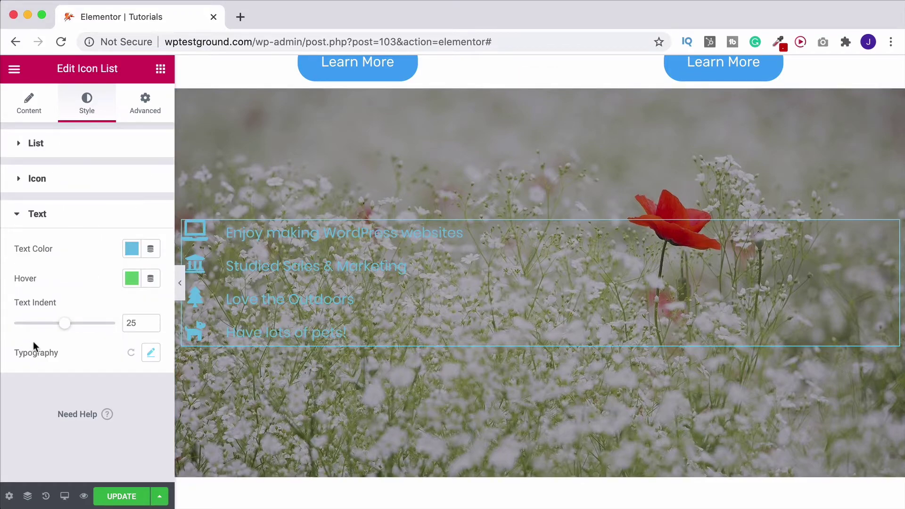
click(130, 247)
click(193, 283)
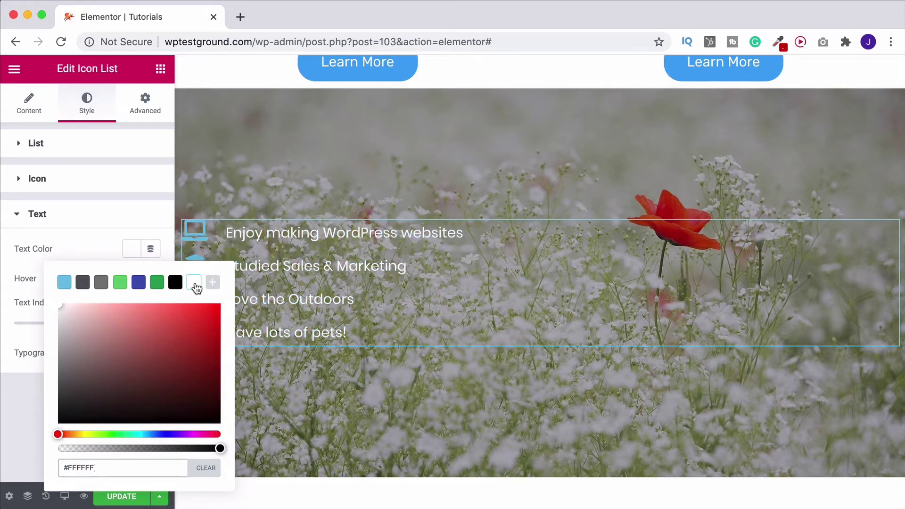
click(82, 223)
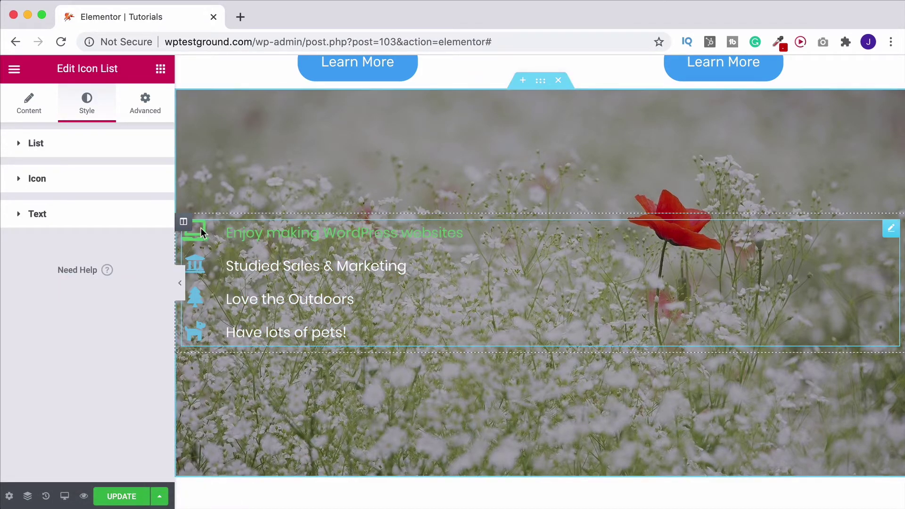
Change the icon list text's hover color to orange #FFA600.
click(100, 224)
click(126, 283)
click(178, 337)
drag(188, 337, 194, 336)
click(328, 207)
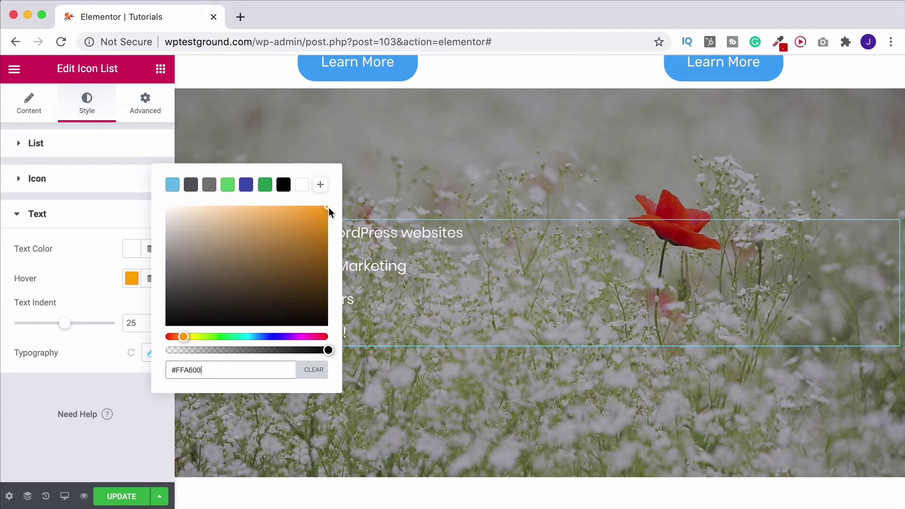
click(88, 255)
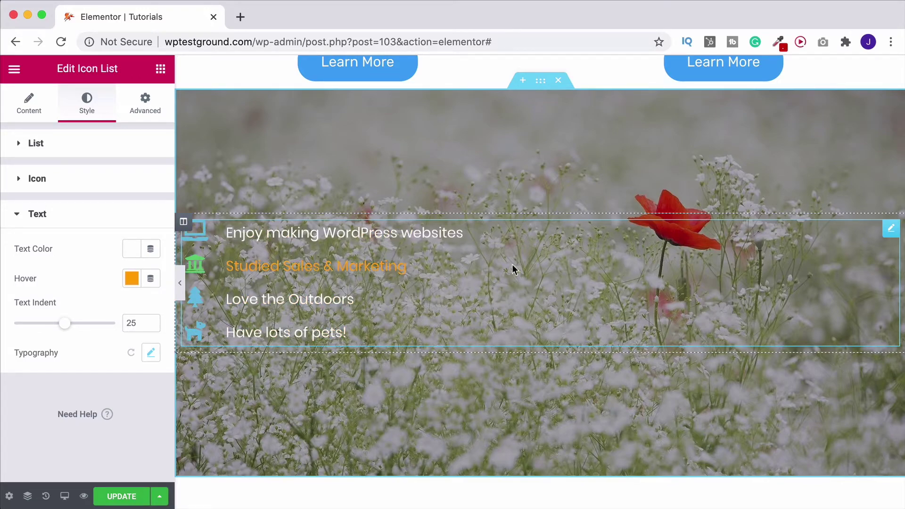
Duplicate the icon list's column and open the first item of the copied list to view its settings.
right_click(189, 225)
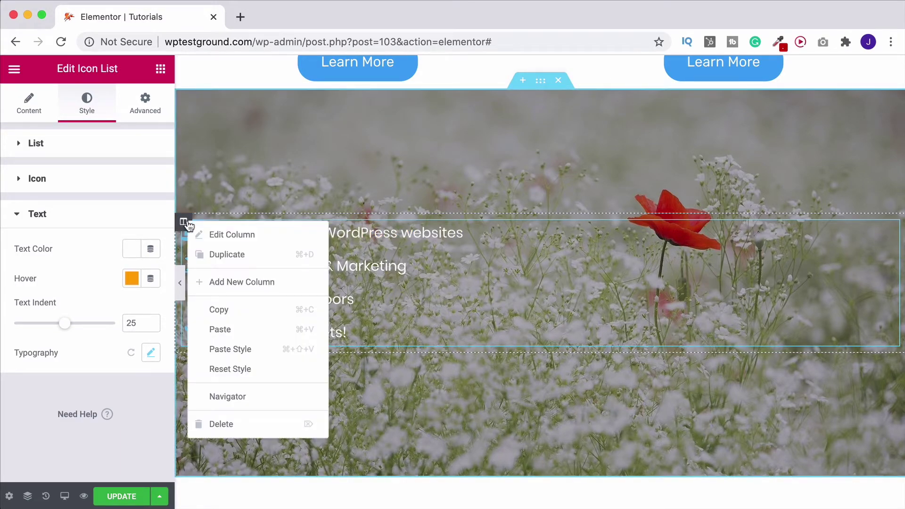
click(241, 256)
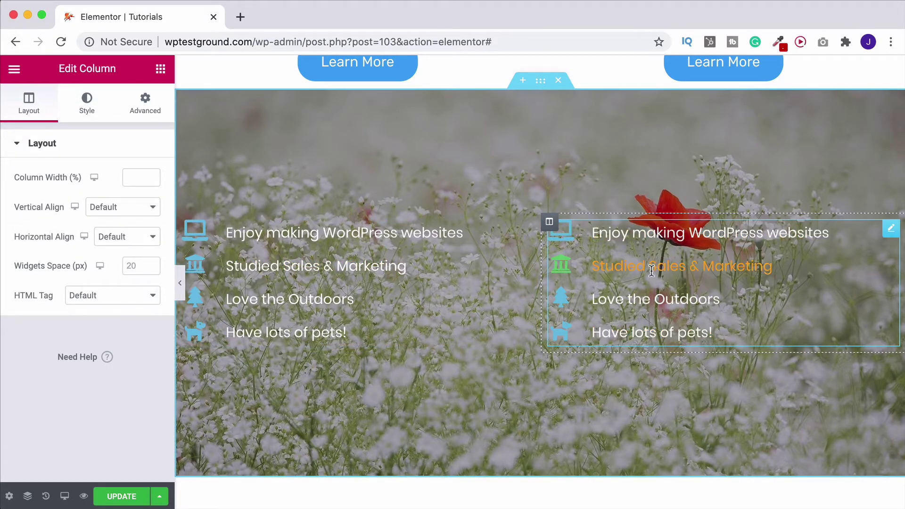
click(891, 229)
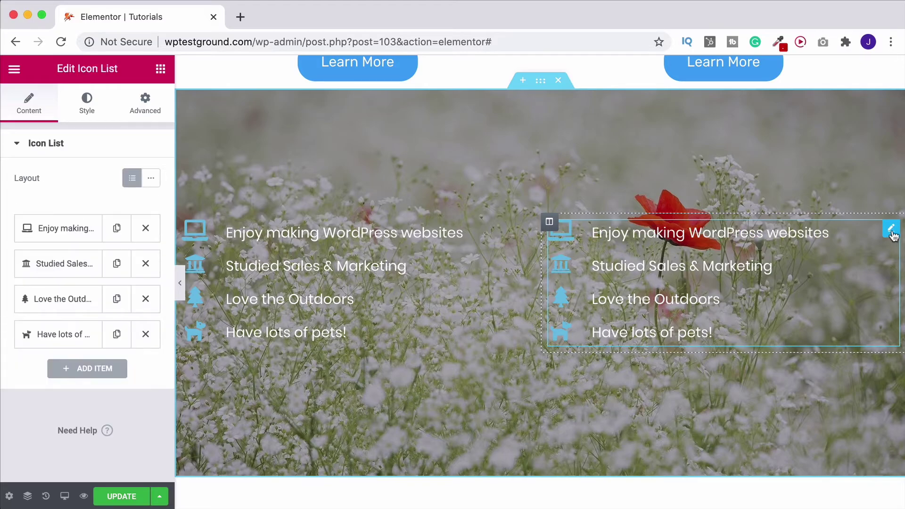
click(71, 230)
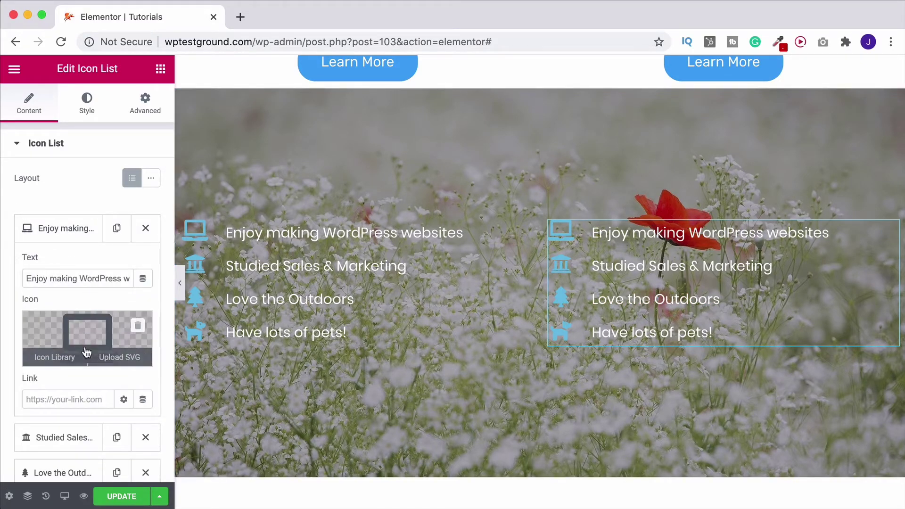
click(61, 234)
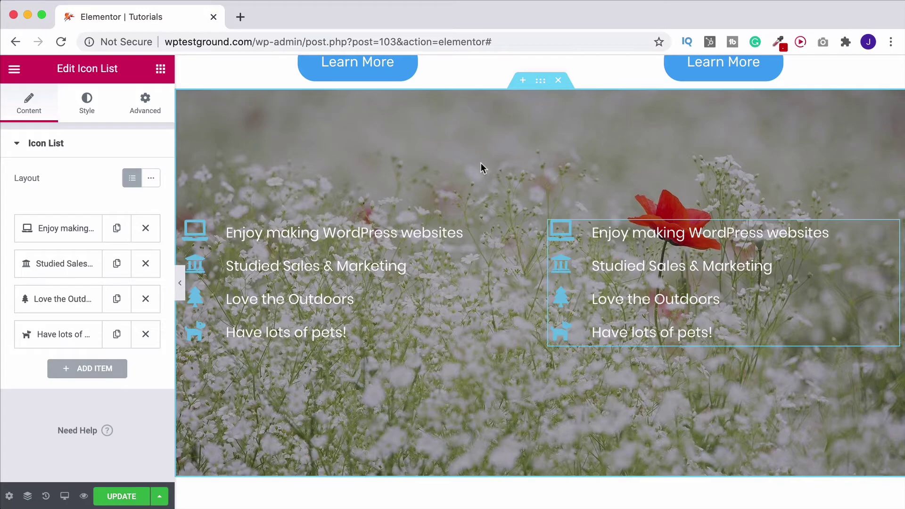
Delete the duplicated icon list column from the section.
click(162, 71)
drag(138, 222, 113, 220)
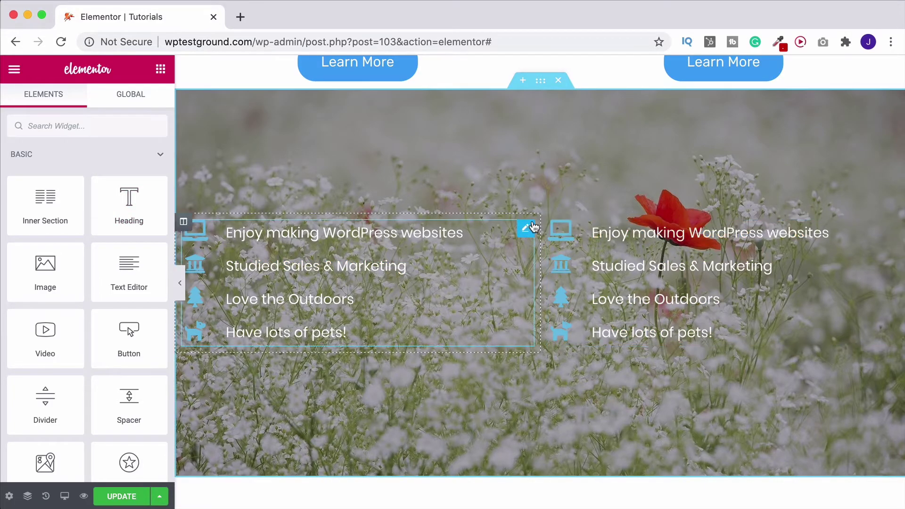
right_click(550, 225)
click(586, 424)
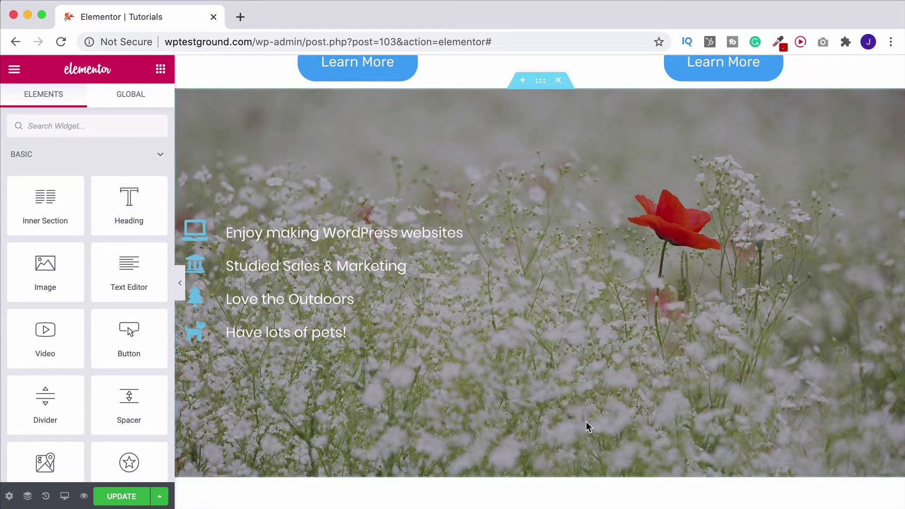
Add a center-aligned Heading widget above the icon list and set its typography size to 40 px.
drag(146, 200, 565, 227)
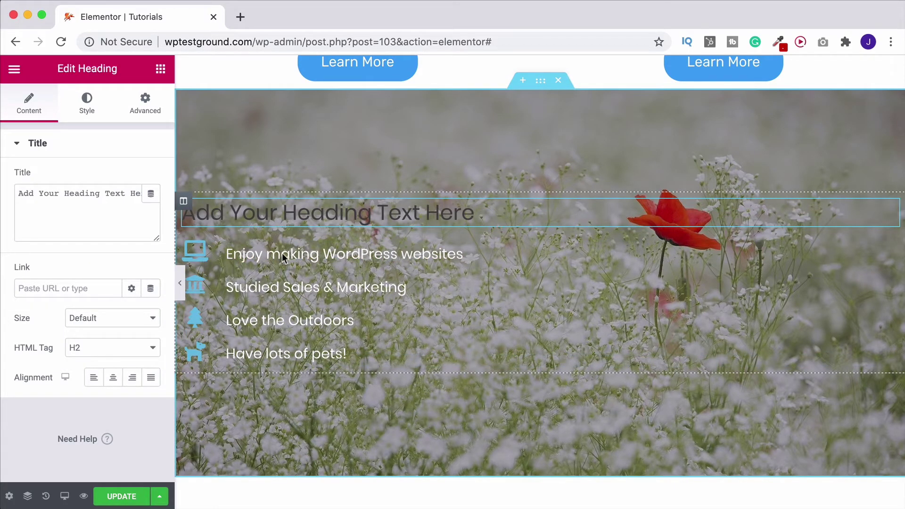
click(113, 379)
click(84, 119)
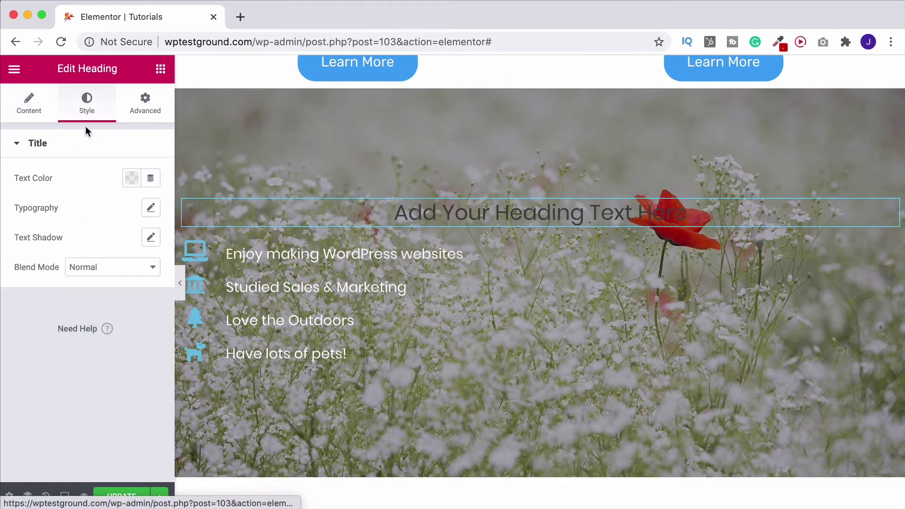
click(151, 209)
drag(24, 306, 40, 307)
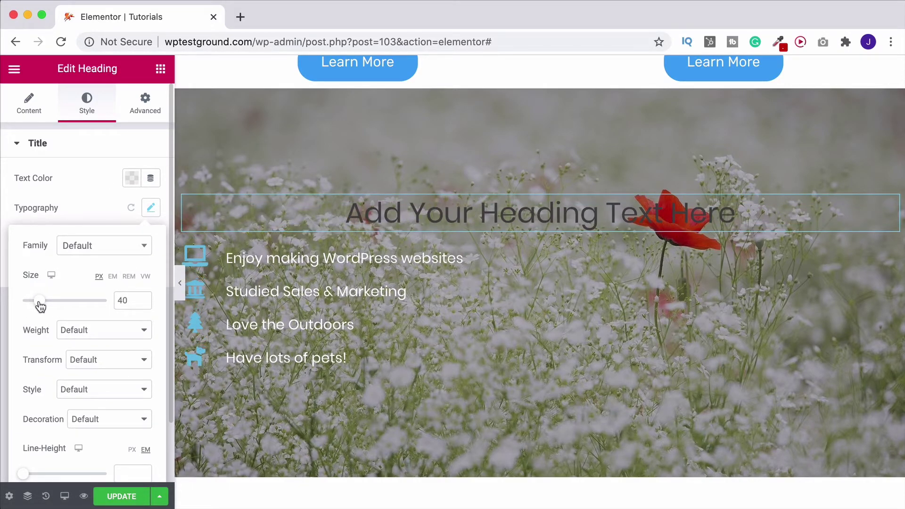
Set the heading's text color to white #FFFFFF and change its title to "About Me".
click(133, 179)
click(194, 213)
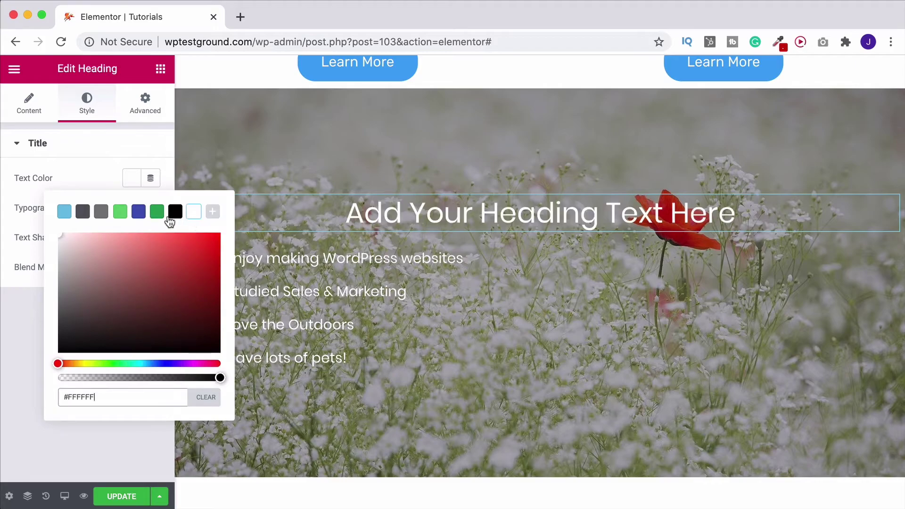
click(27, 110)
drag(126, 232, 2, 167)
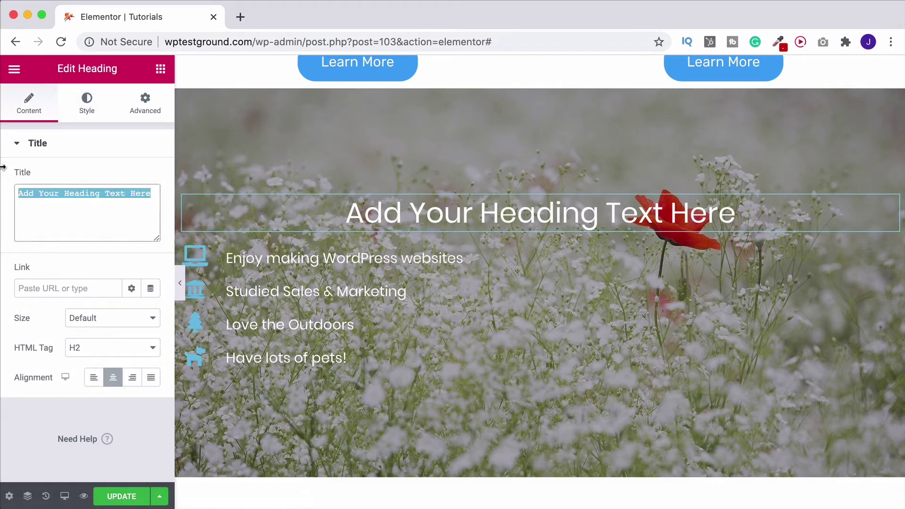
text(About Me)
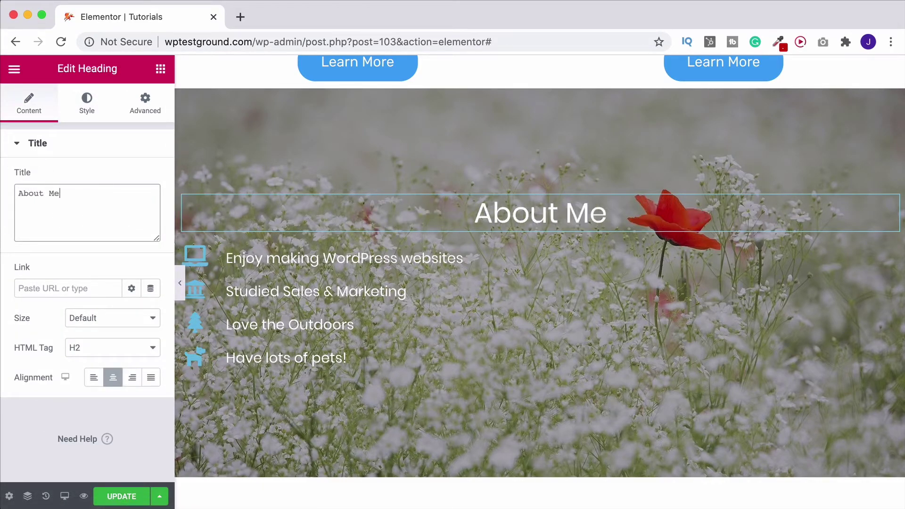
click(157, 143)
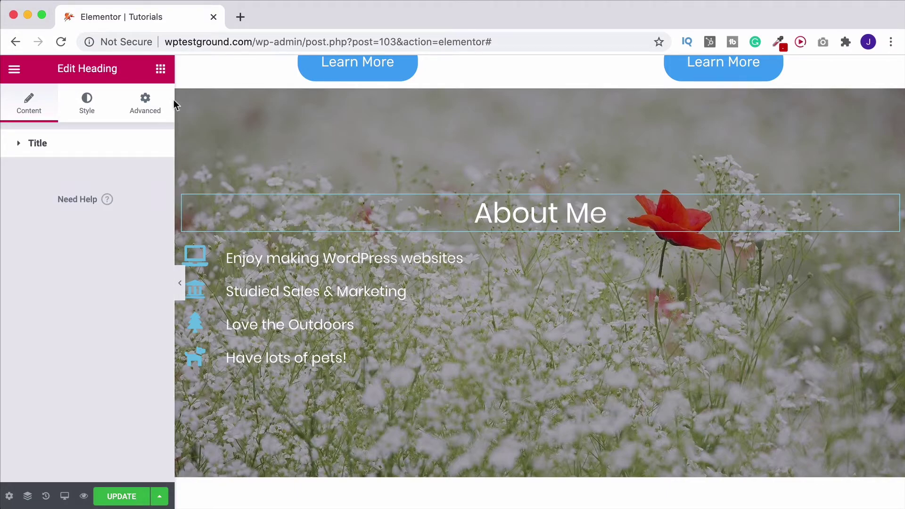
Add an Inner Section below the About Me heading and move the icon list into its left column.
click(161, 71)
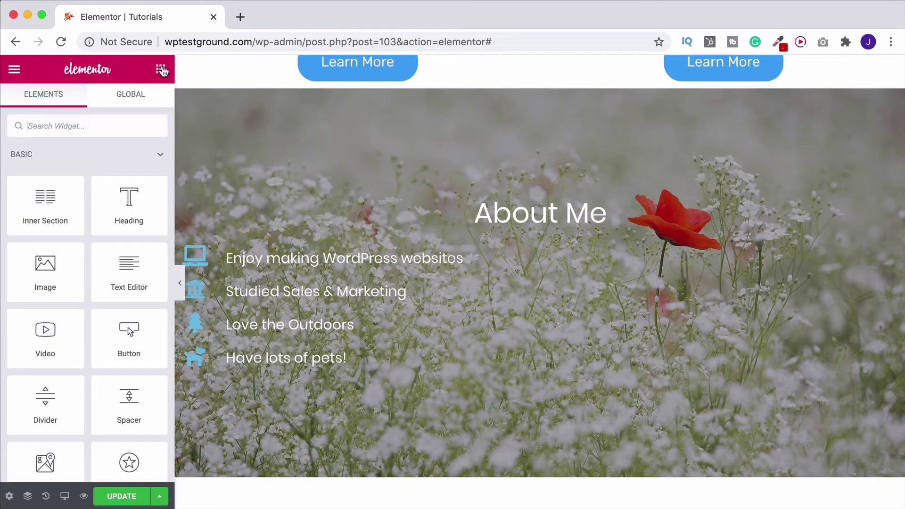
drag(46, 197, 513, 236)
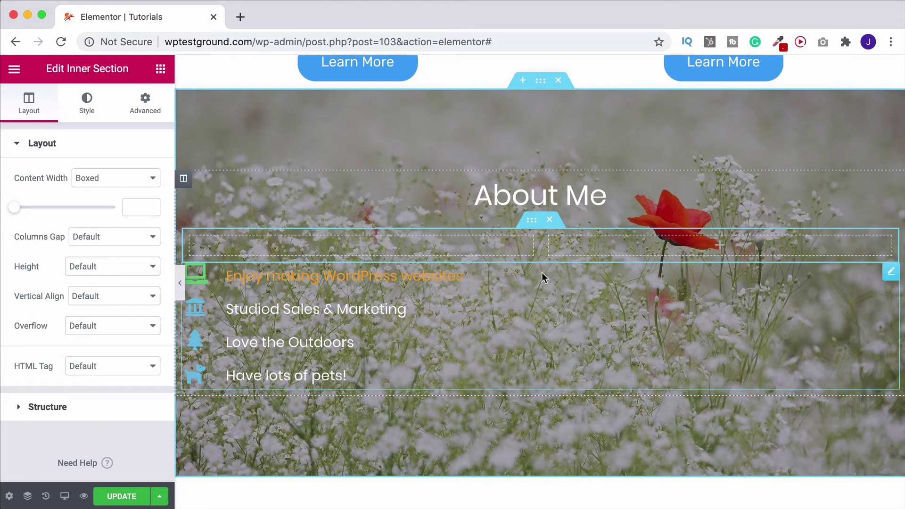
drag(613, 271, 366, 310)
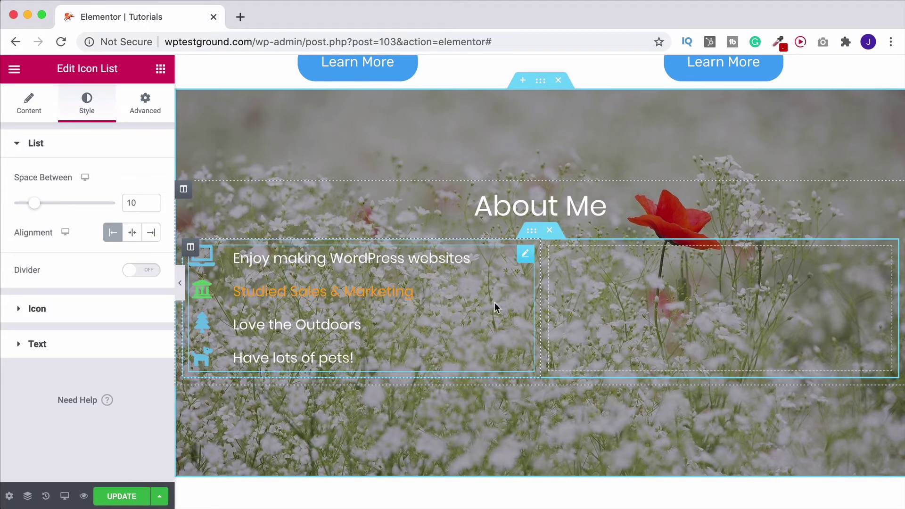
Duplicate the icon list and move the copy into the inner section's right column.
right_click(527, 253)
click(563, 286)
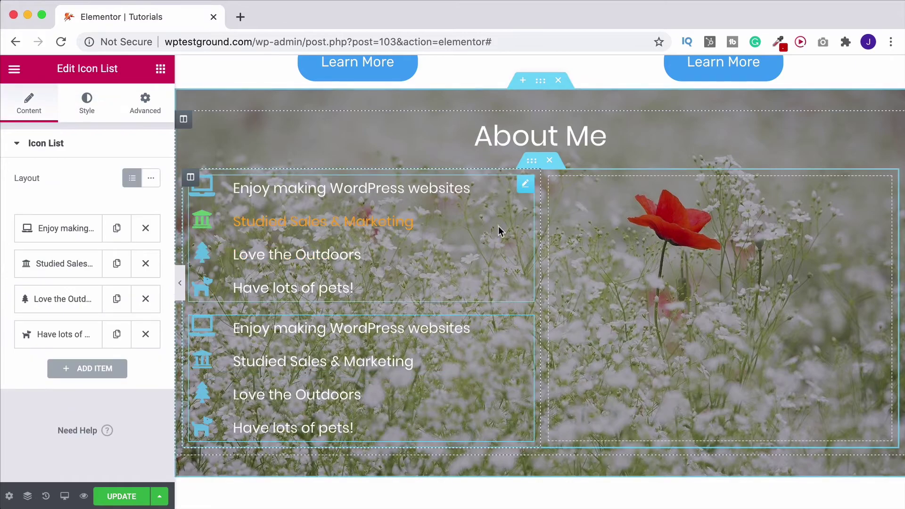
drag(521, 324, 667, 279)
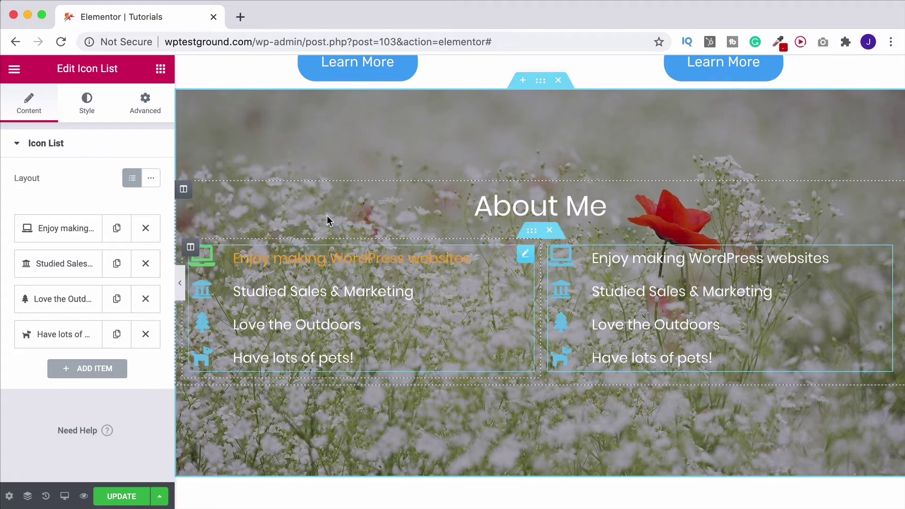
Add a Spacer between the About Me heading and the inner section, set its space to 170 px, and preview the section.
click(160, 70)
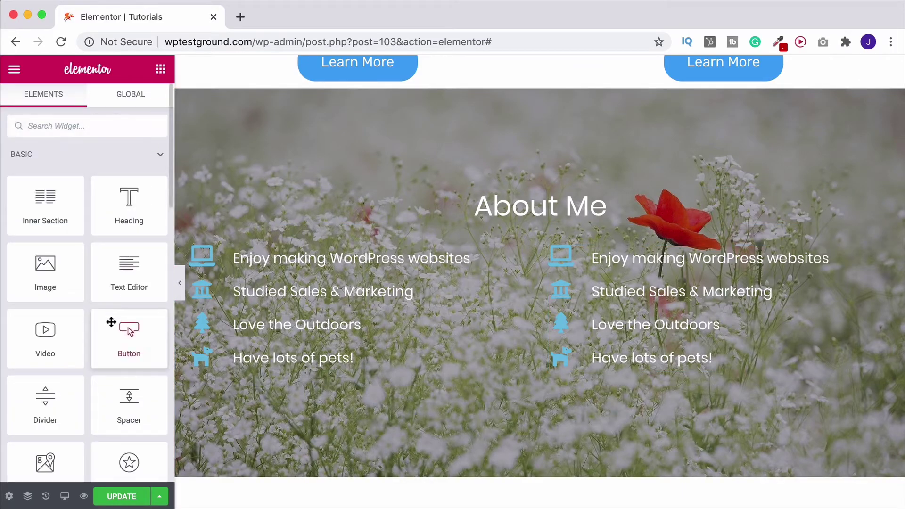
drag(125, 405, 505, 222)
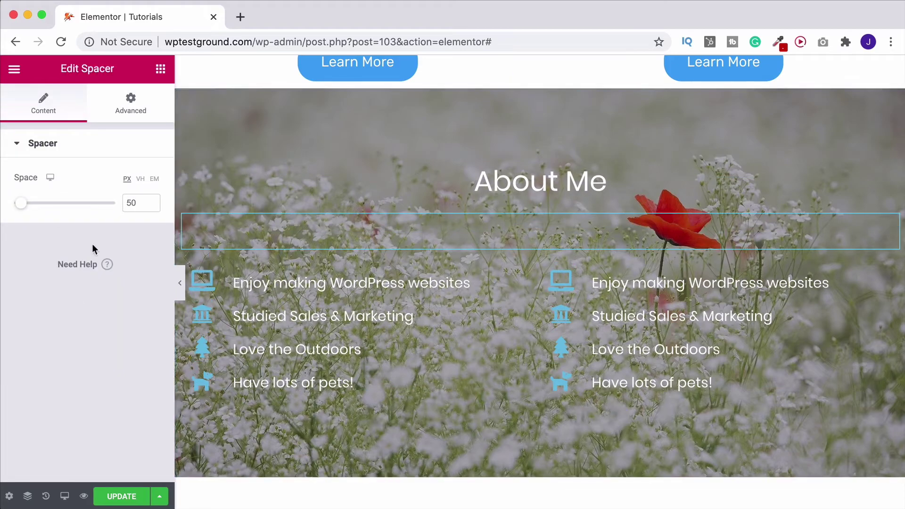
drag(22, 206, 41, 208)
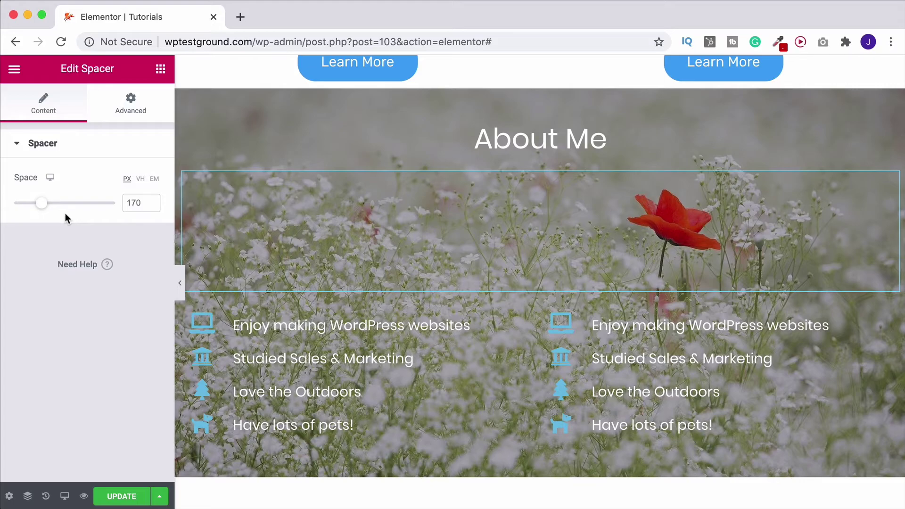
click(180, 285)
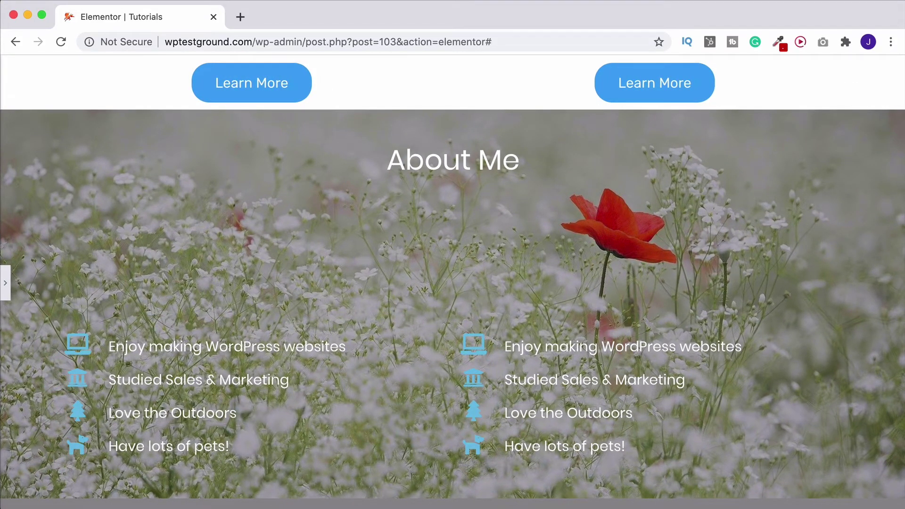
scroll(787, 347, down, 3)
scroll(787, 347, up, 2)
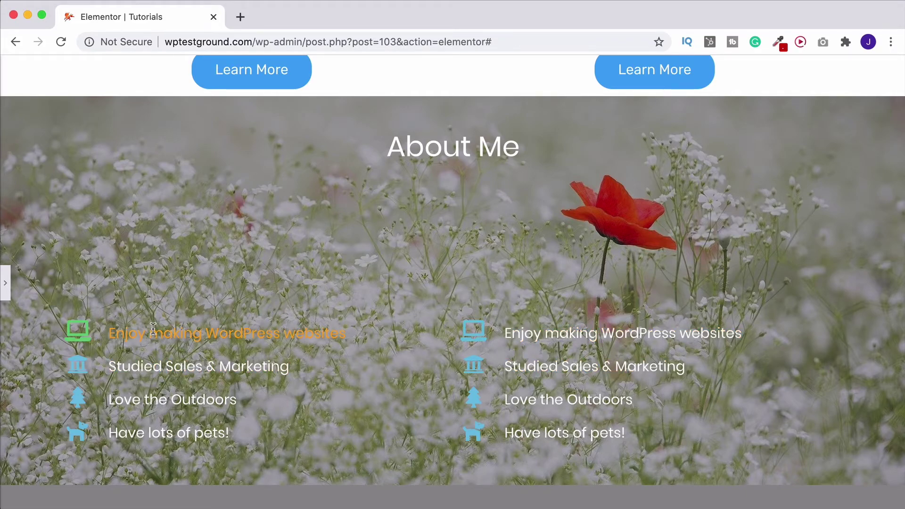
click(5, 283)
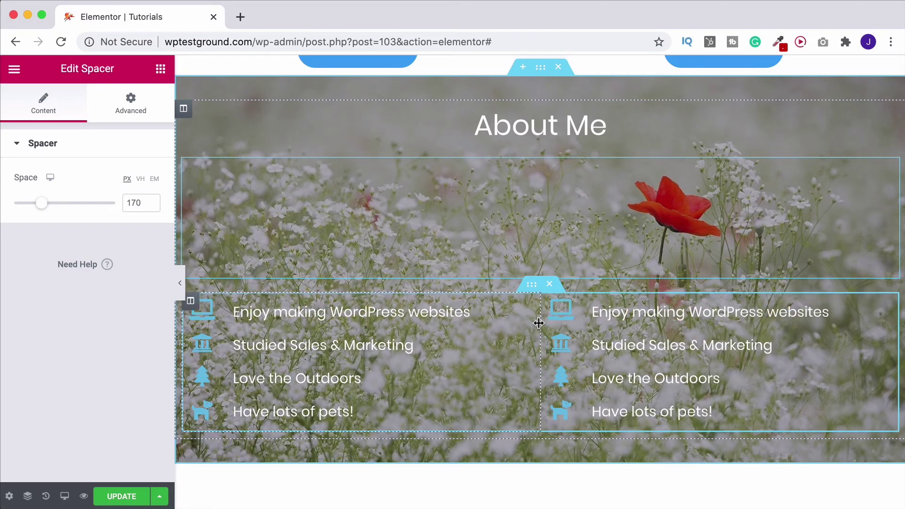
Widen the inner section's left column to 56.5%, leaving the right one at 43.4%, and preview the layout.
drag(541, 330, 587, 330)
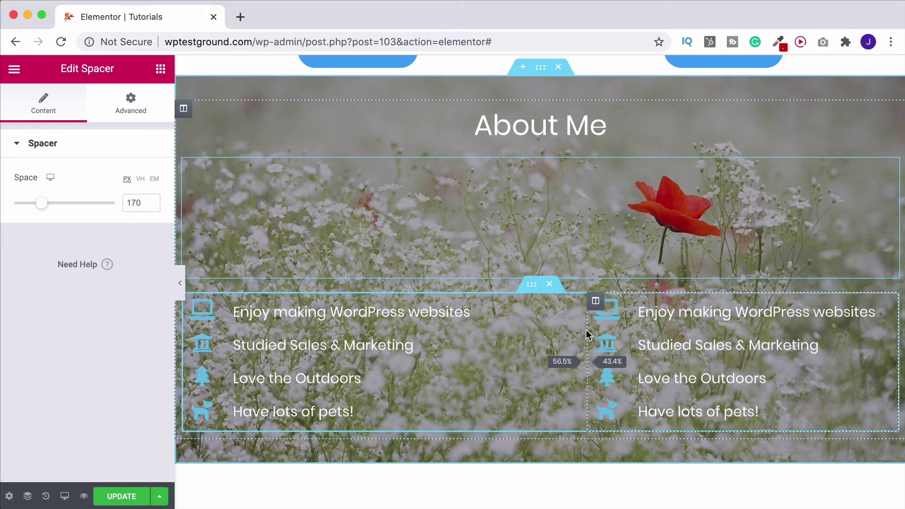
click(181, 284)
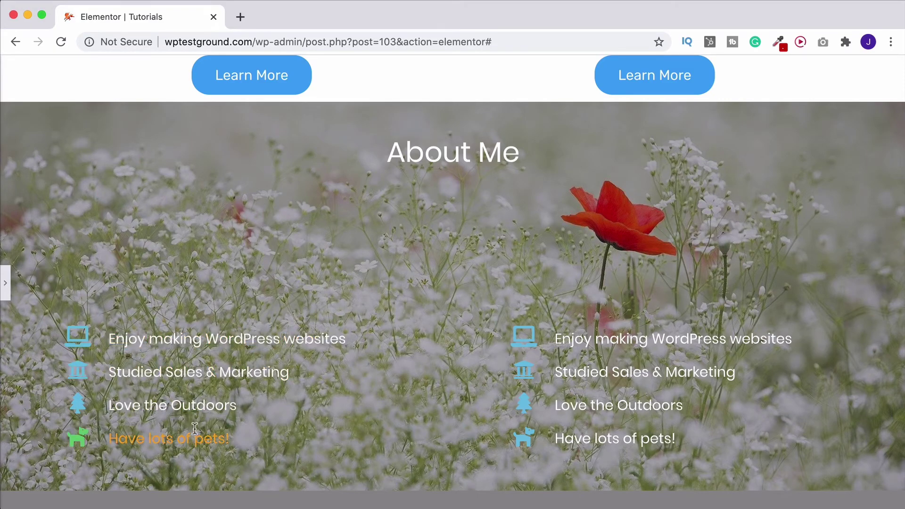
click(6, 293)
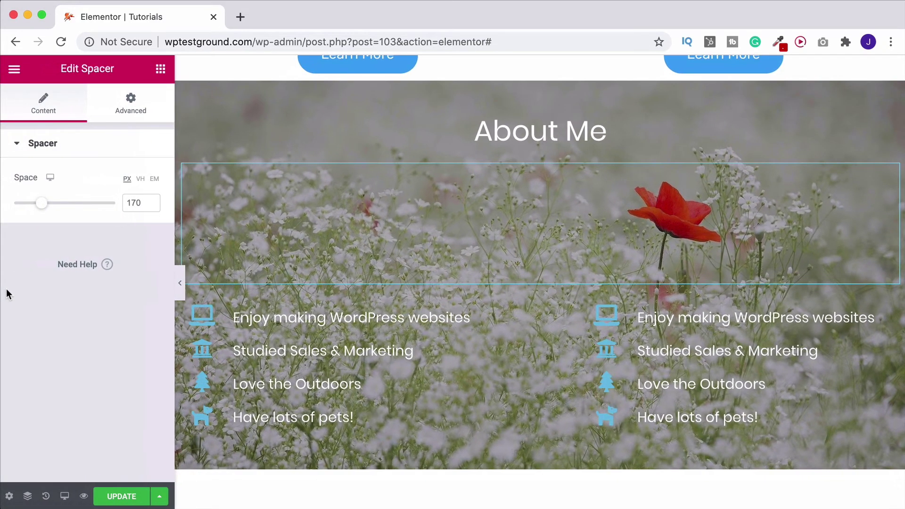
Delete the inner section's right column, switch the remaining icon list to the Inline layout, and preview it.
right_click(597, 315)
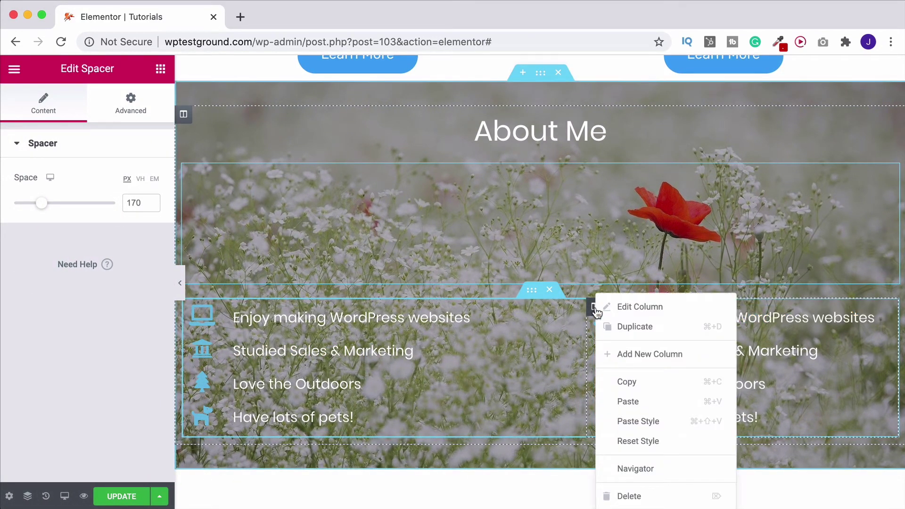
click(630, 493)
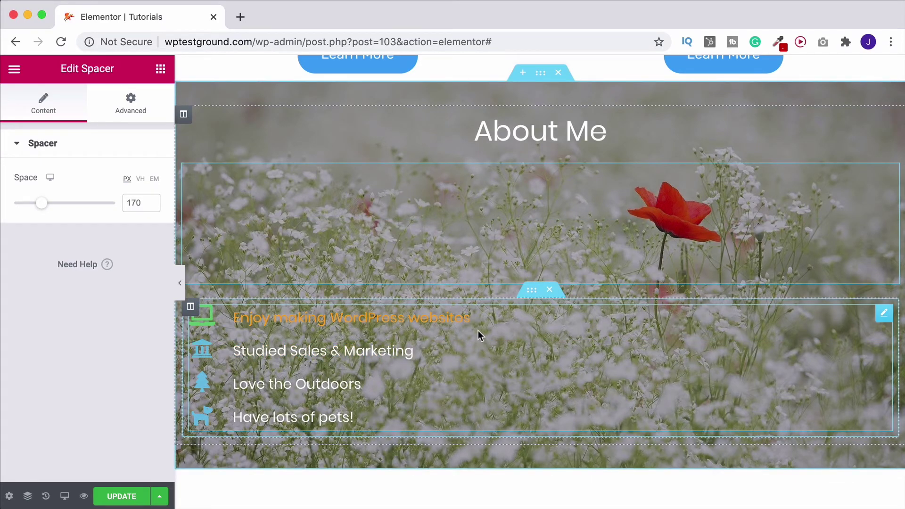
click(883, 317)
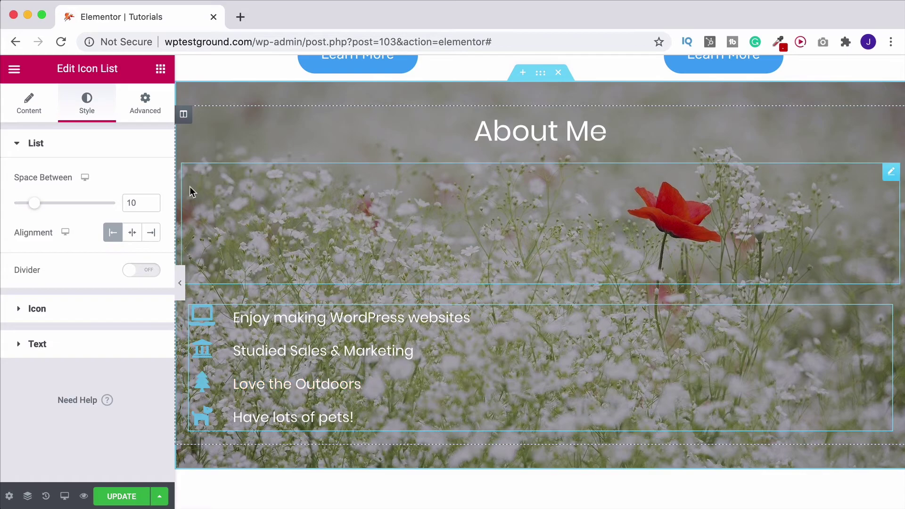
click(32, 110)
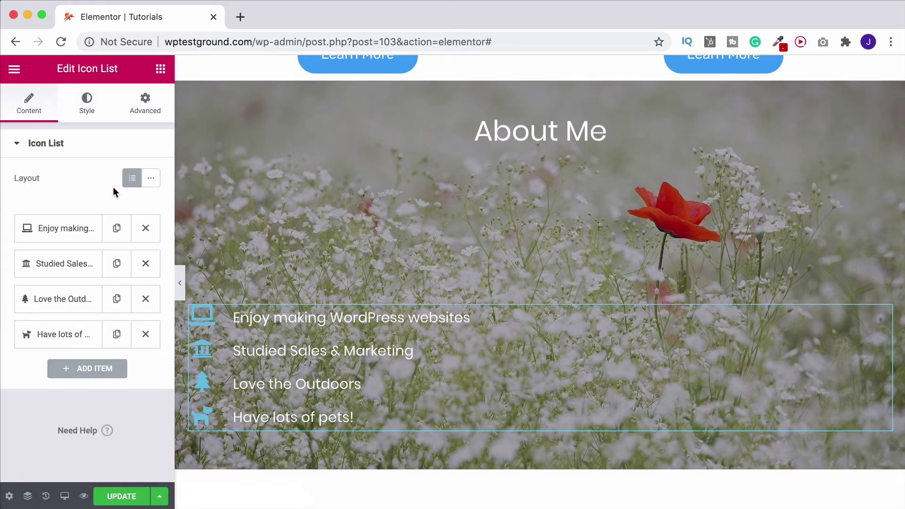
click(151, 180)
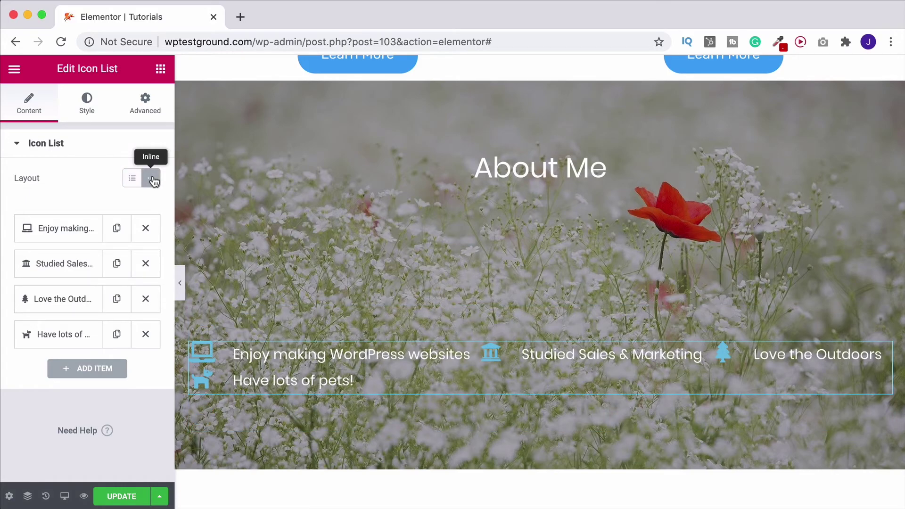
click(180, 286)
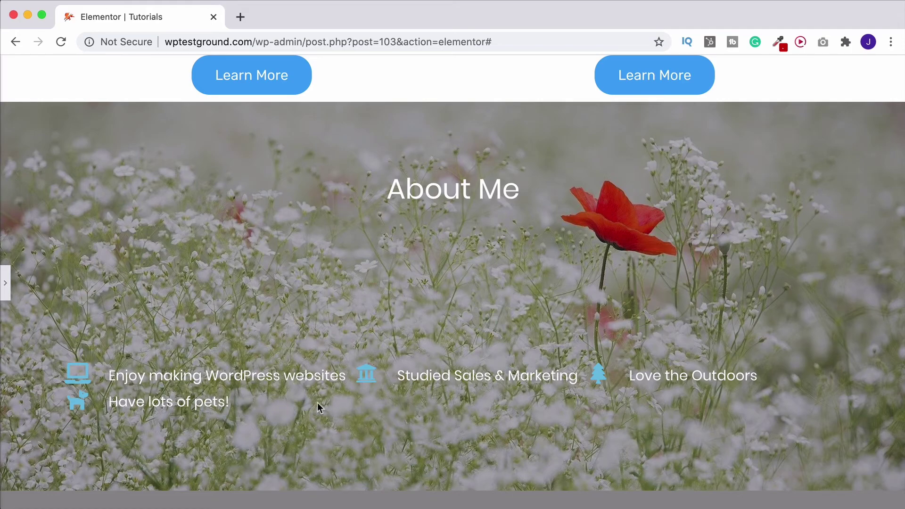
click(4, 282)
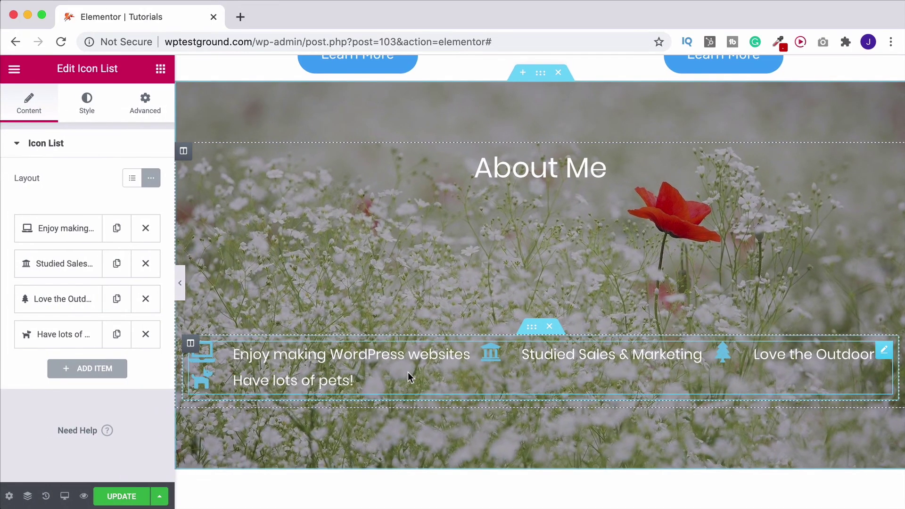
Set the icon list's text indent to 15, reduce its font size, and set its weight to Bold.
click(94, 111)
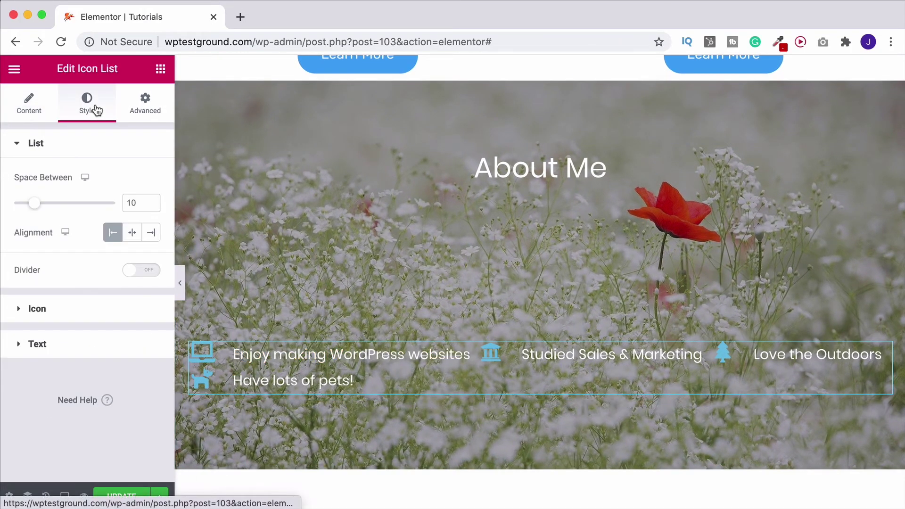
click(54, 344)
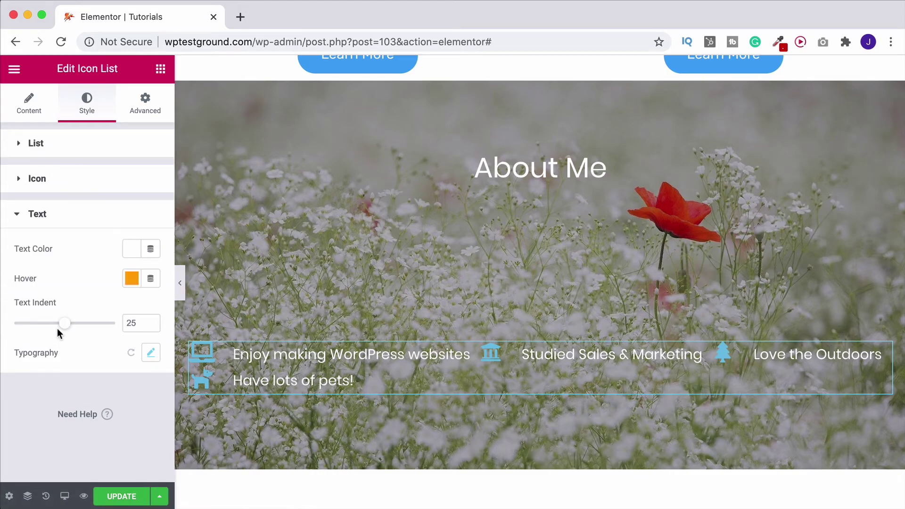
drag(62, 331, 41, 333)
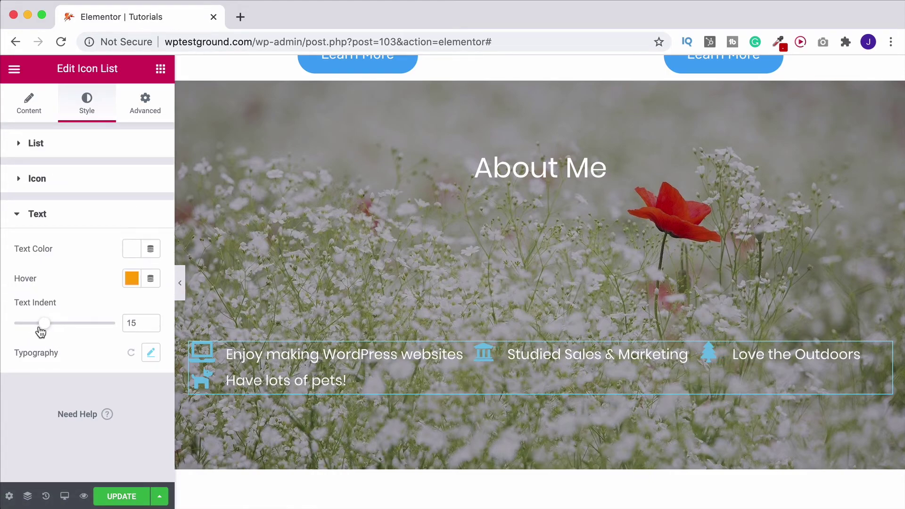
click(151, 353)
scroll(125, 414, down, 3)
click(94, 407)
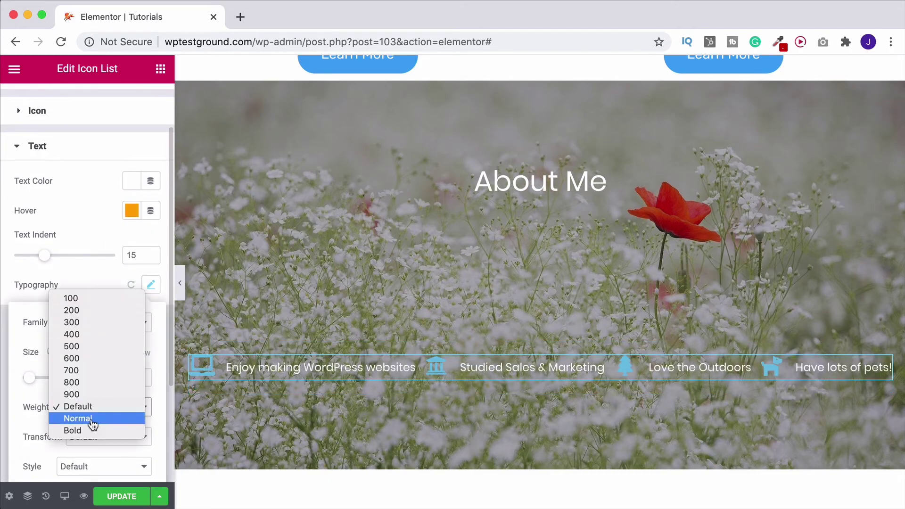
click(90, 431)
Set the icon list's icon size to 25 and preview the section.
click(85, 121)
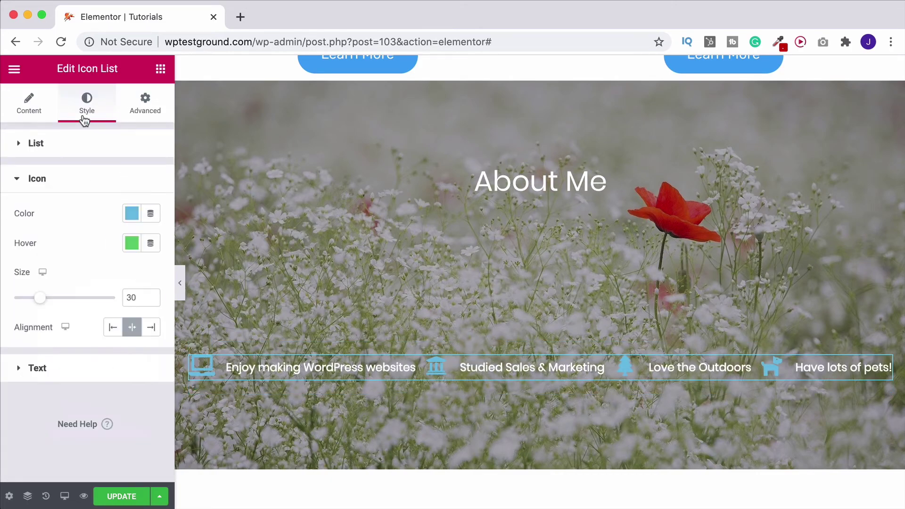
click(151, 300)
click(150, 300)
click(151, 299)
click(151, 300)
click(151, 300)
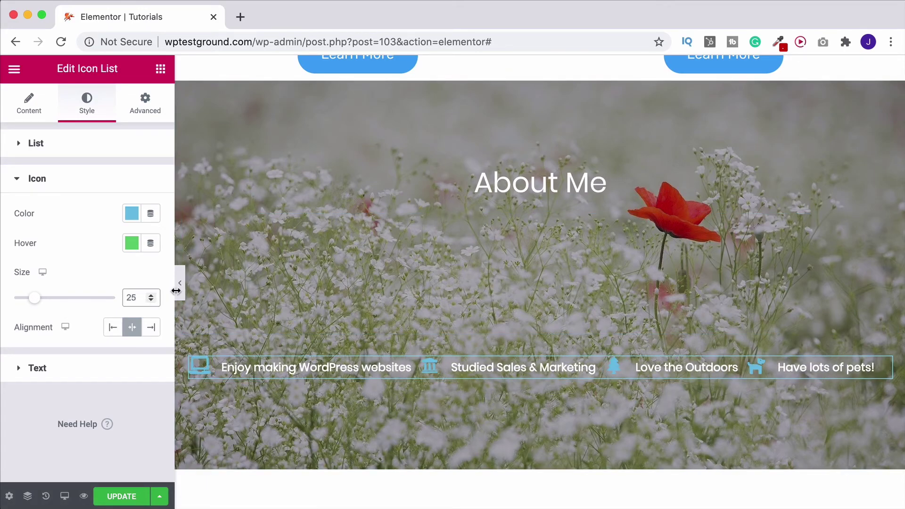
click(179, 285)
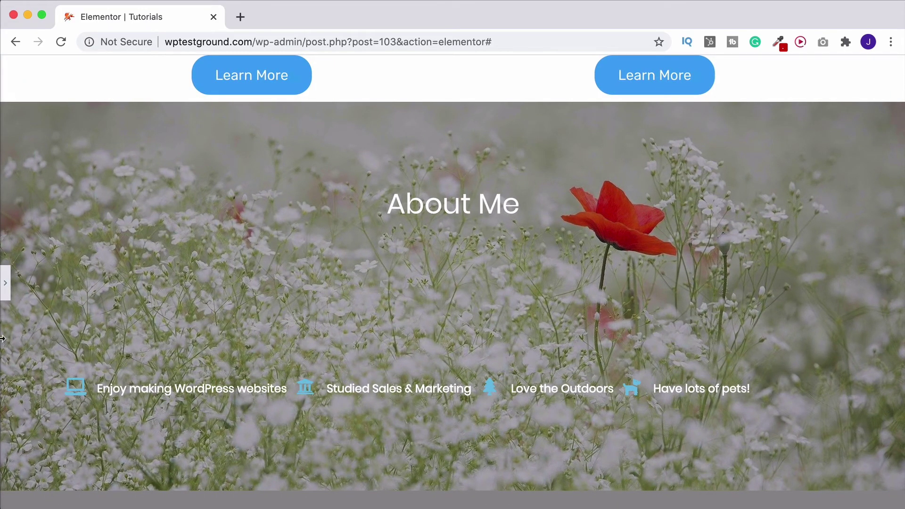
click(7, 290)
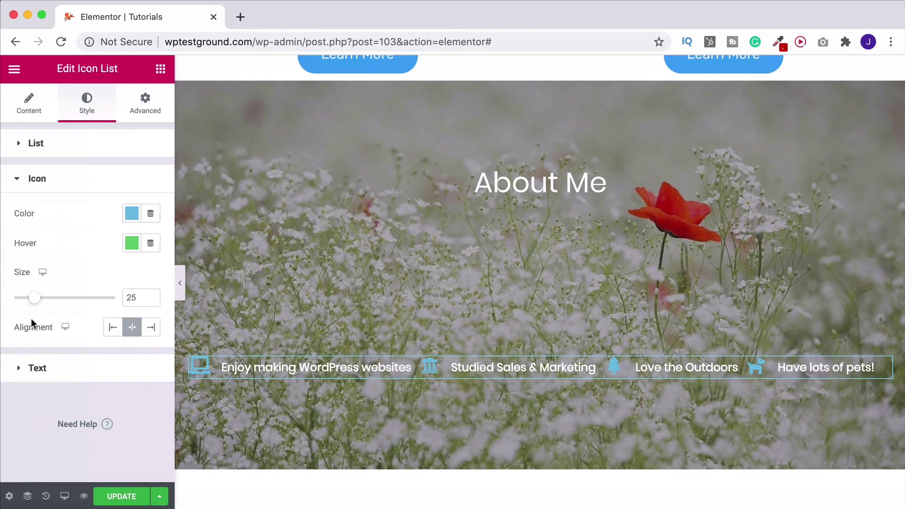
Center-align the icon list's items and preview the section without the editing panel.
click(19, 142)
click(133, 232)
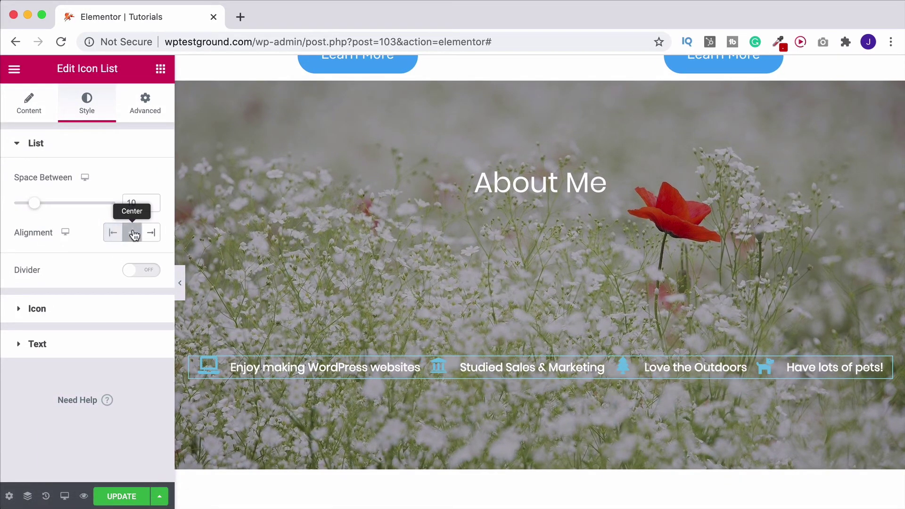
click(180, 283)
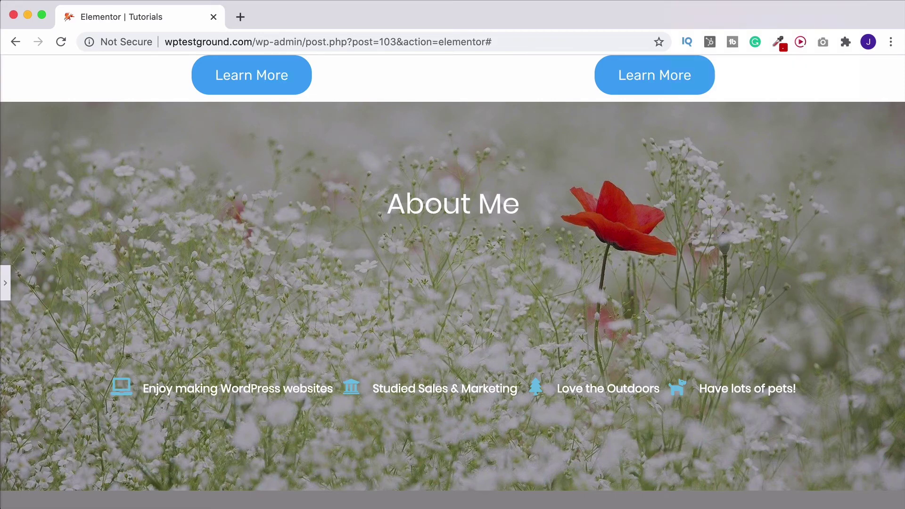
Switch the icon list beneath the "About Me" heading back to the Default vertical layout and left-align its items.
click(4, 282)
scroll(561, 295, up, 2)
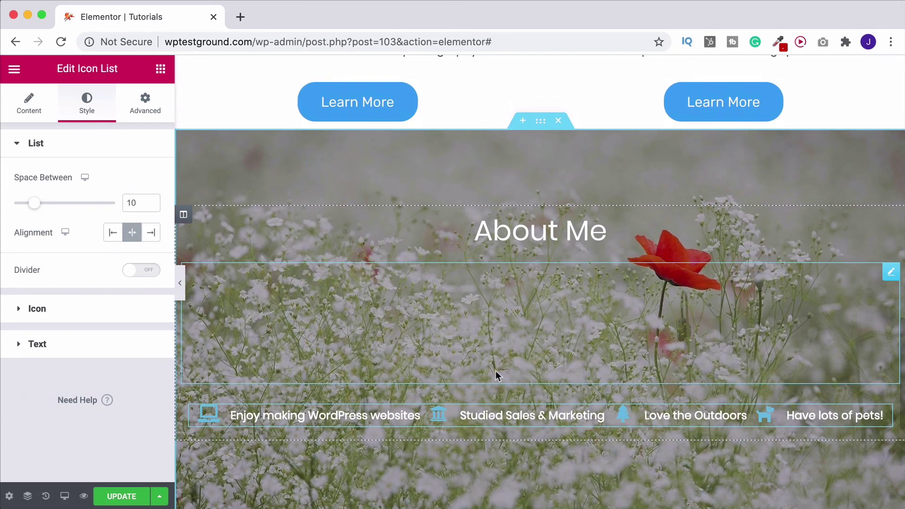
scroll(574, 411, up, 1)
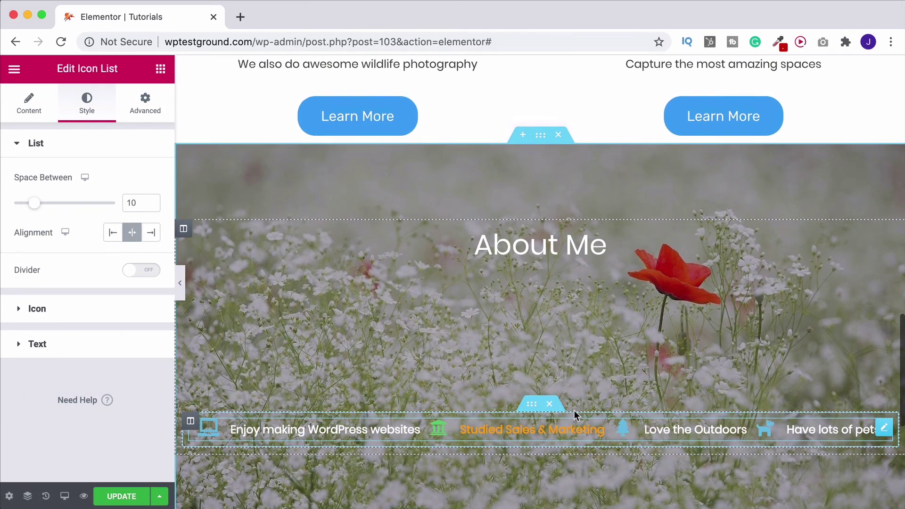
scroll(471, 116, up, 1)
scroll(496, 189, down, 3)
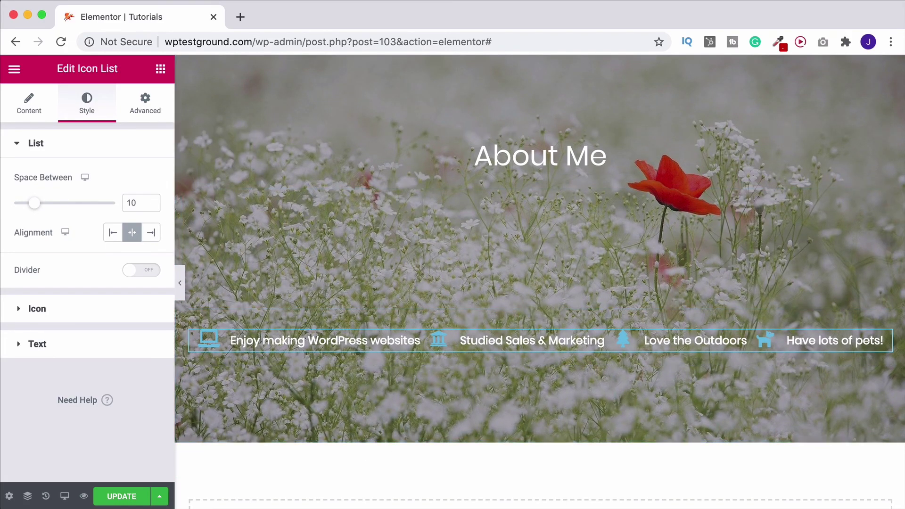
click(11, 104)
click(132, 179)
click(86, 101)
click(113, 232)
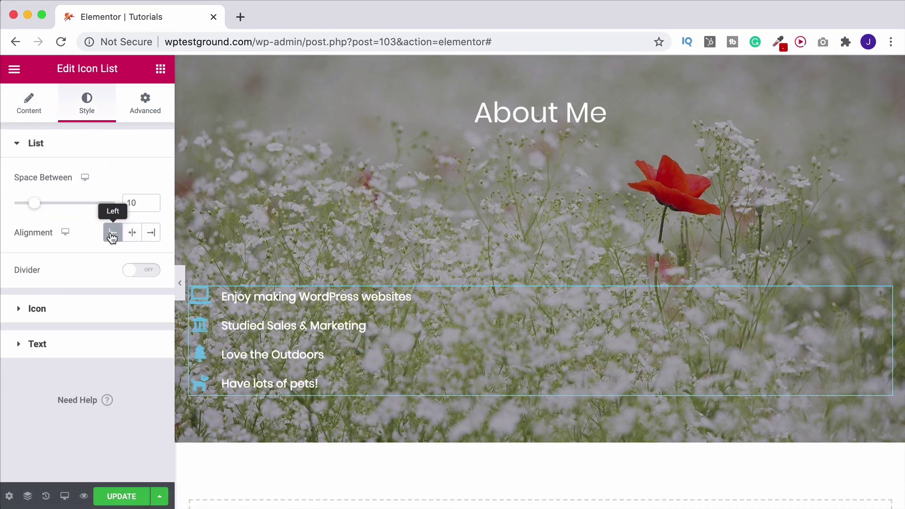
Set the icon list's icon size to 42 and enlarge its text with a wider indent and bigger font size.
click(37, 309)
drag(51, 300, 55, 300)
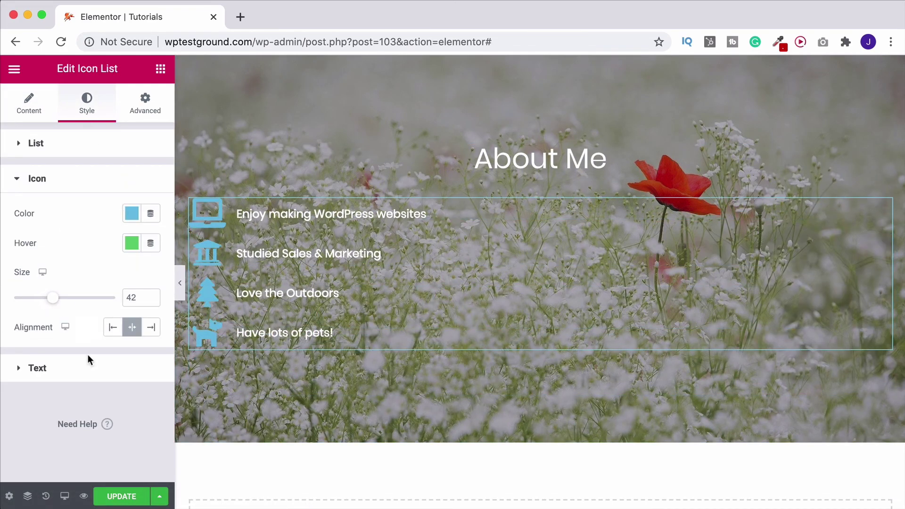
click(89, 362)
click(91, 362)
drag(32, 453, 37, 453)
click(102, 473)
click(84, 446)
drag(44, 321, 77, 321)
Increase the space between the icon list's items and change the icon color to golden yellow.
click(52, 144)
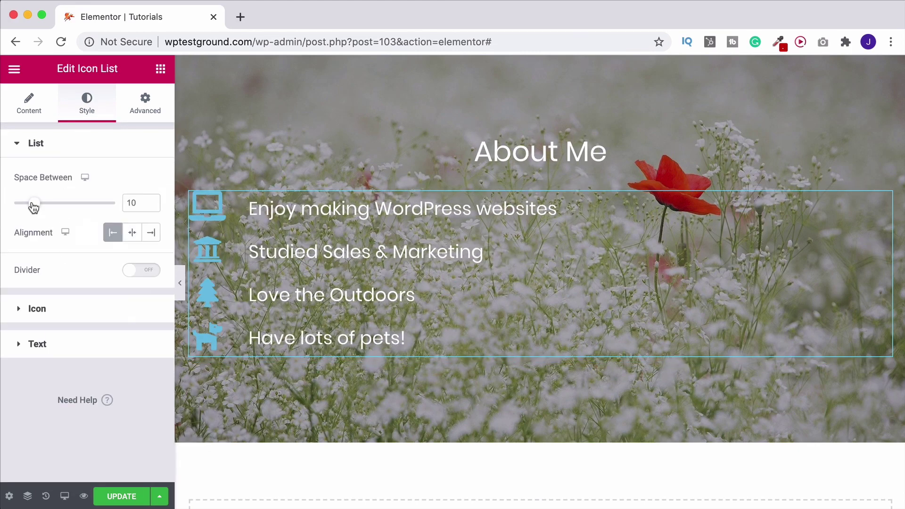
drag(32, 204, 56, 208)
click(38, 309)
click(132, 213)
click(194, 245)
click(128, 219)
click(131, 213)
Add a Spacer widget between the "About Me" heading and the icon list, and preview the section without the editing panel.
drag(67, 405, 293, 147)
click(208, 281)
click(80, 184)
click(160, 69)
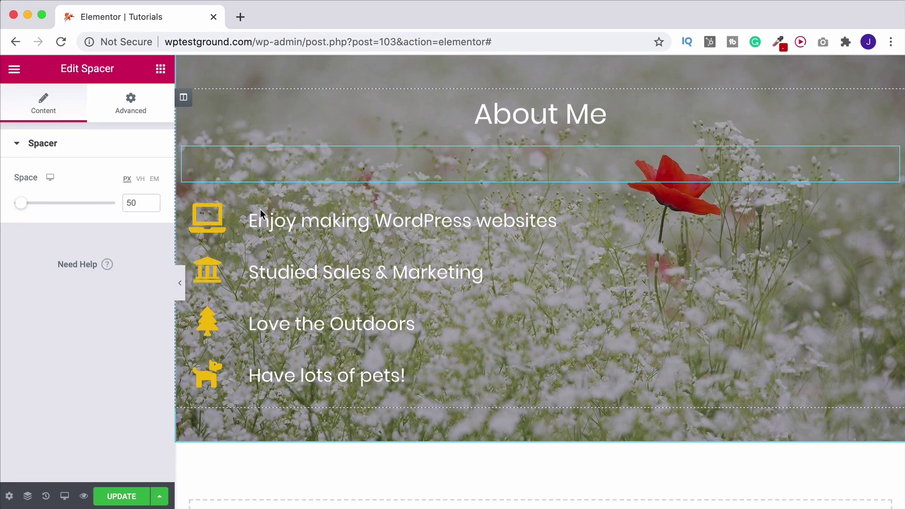
click(181, 283)
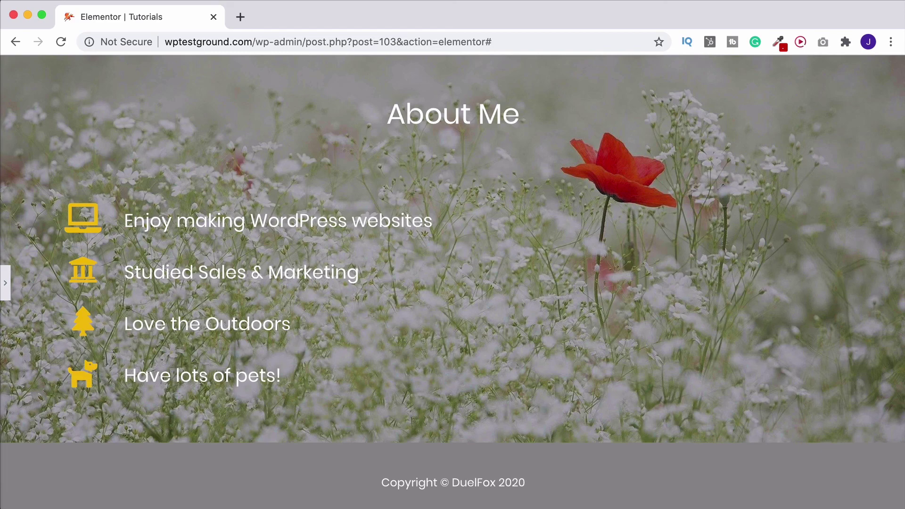